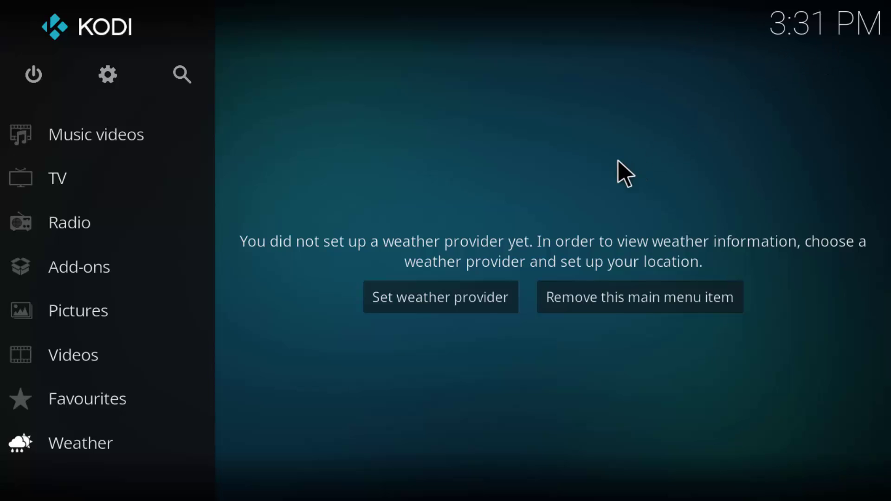
Open the file manager from the system settings and start adding a new file source.
mouse_move(195, 134)
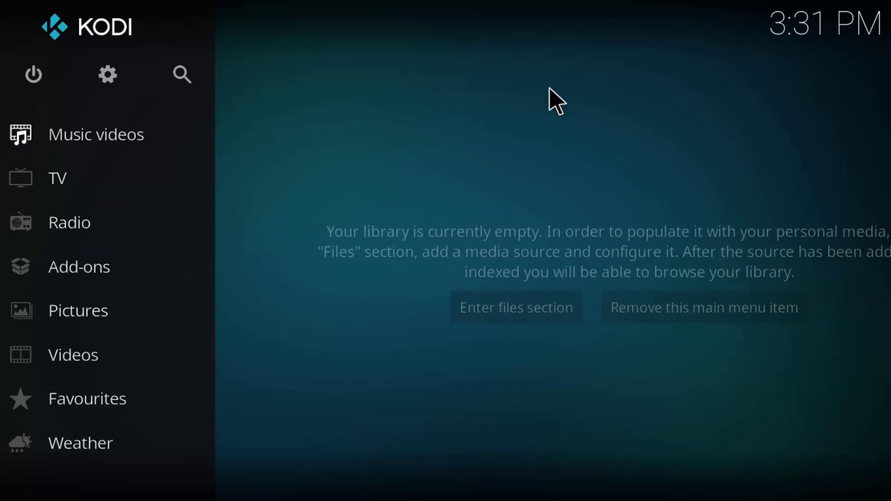
left_click(104, 82)
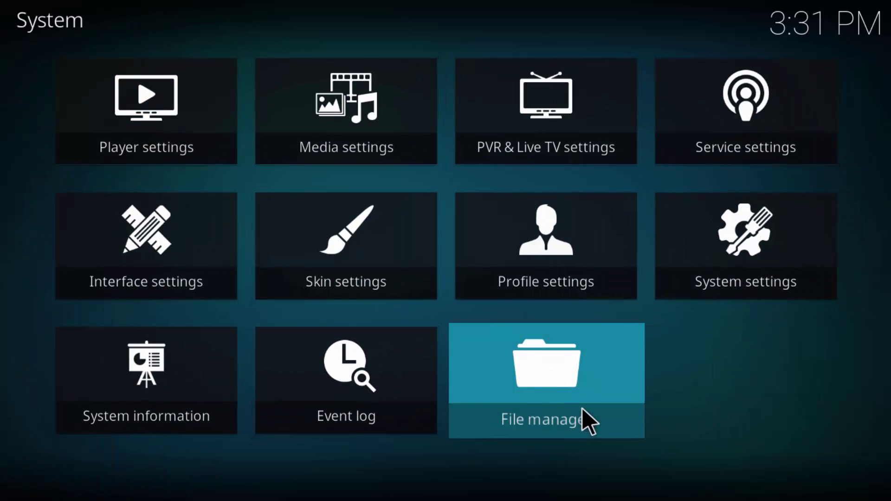
left_click(583, 409)
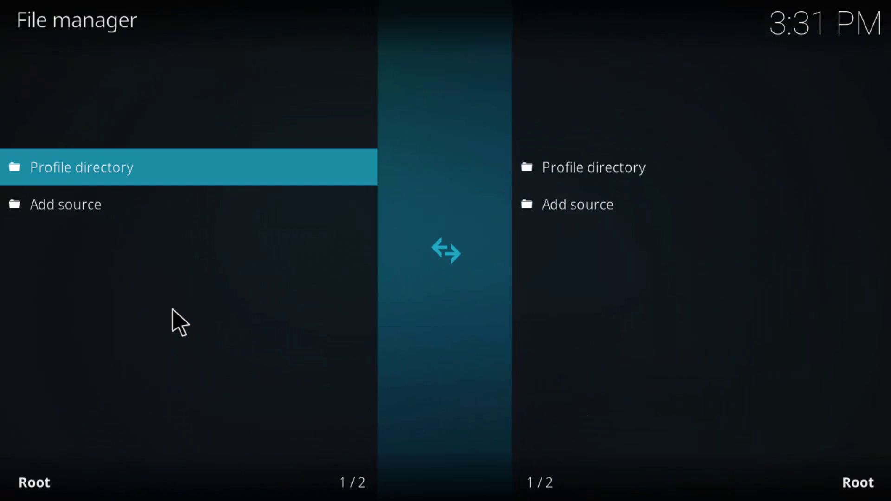
left_click(94, 213)
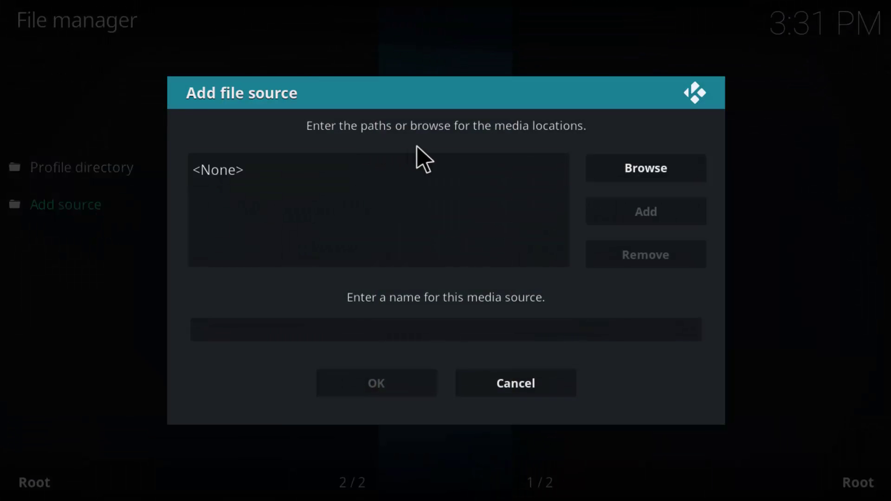
left_click(337, 176)
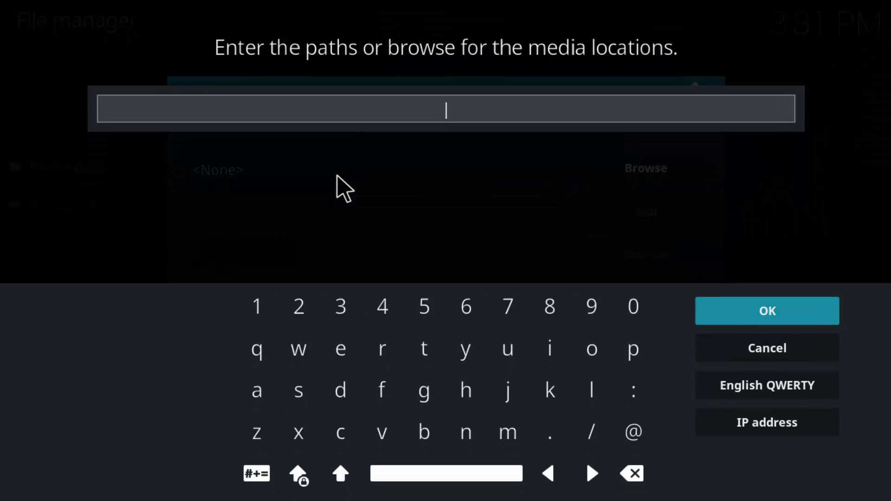
type("http://")
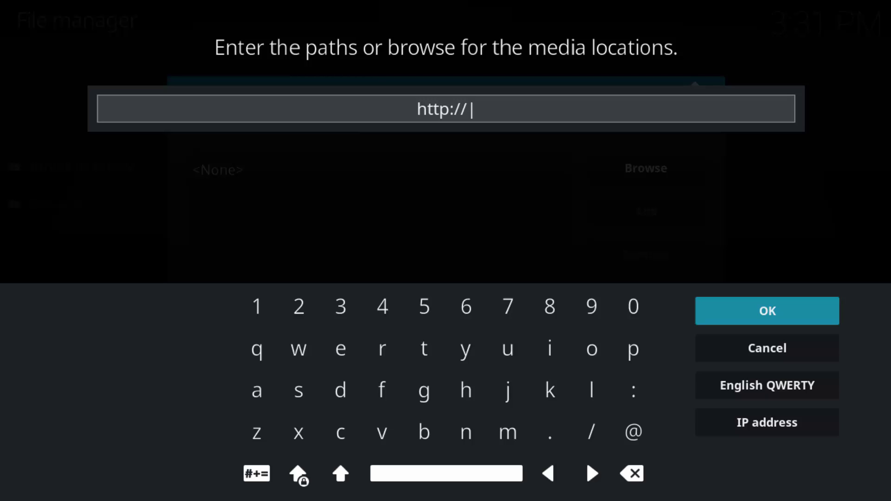
type("noobsand")
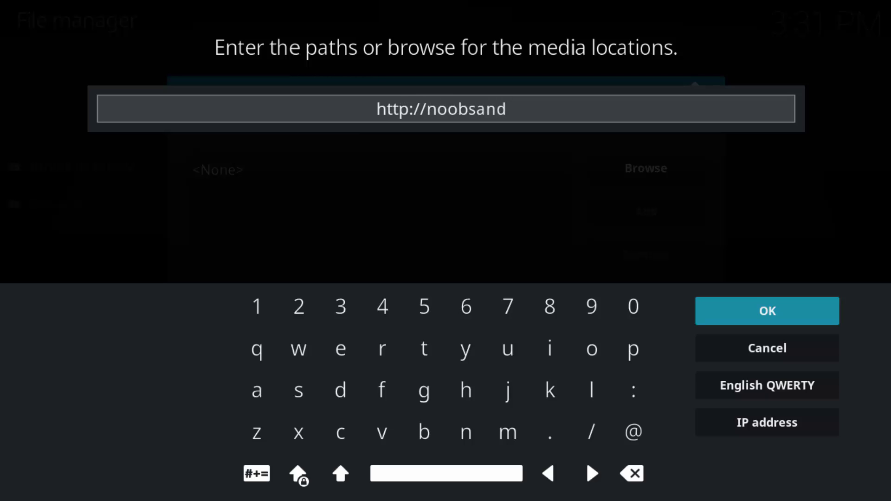
type("ner")
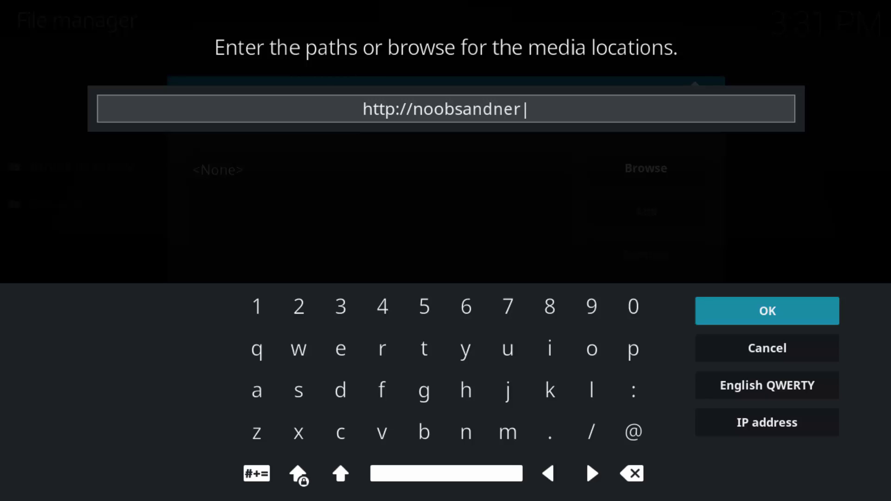
type("d.")
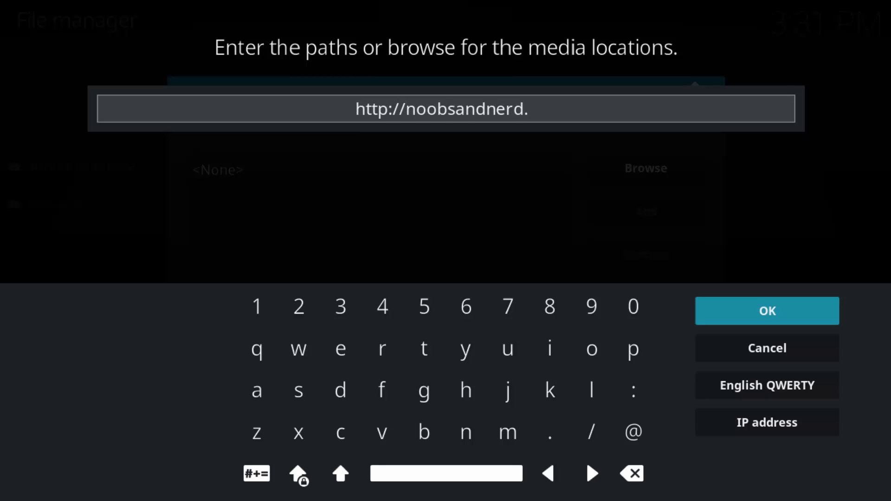
type("com/portal")
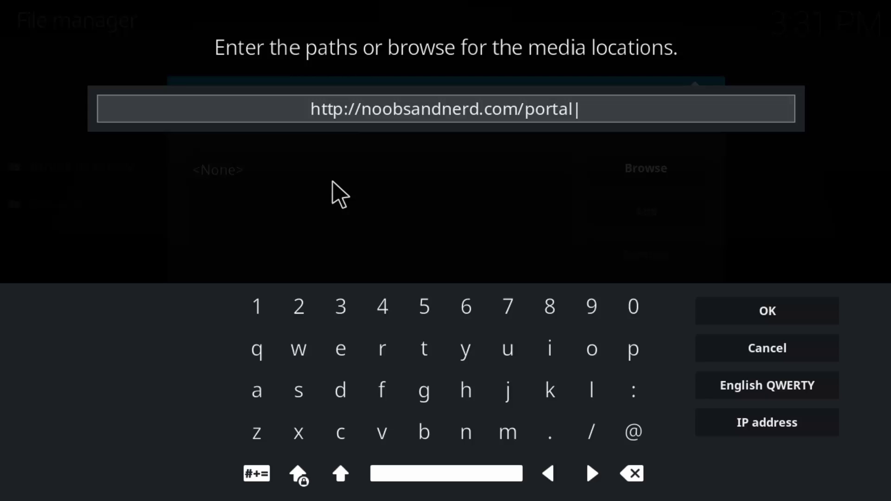
key("BackSpace")
key("BackSpace")
key("BackSpace")
key("BackSpace")
key("BackSpace")
key("BackSpace")
key("BackSpace")
key("BackSpace")
key("BackSpace")
key("BackSpace")
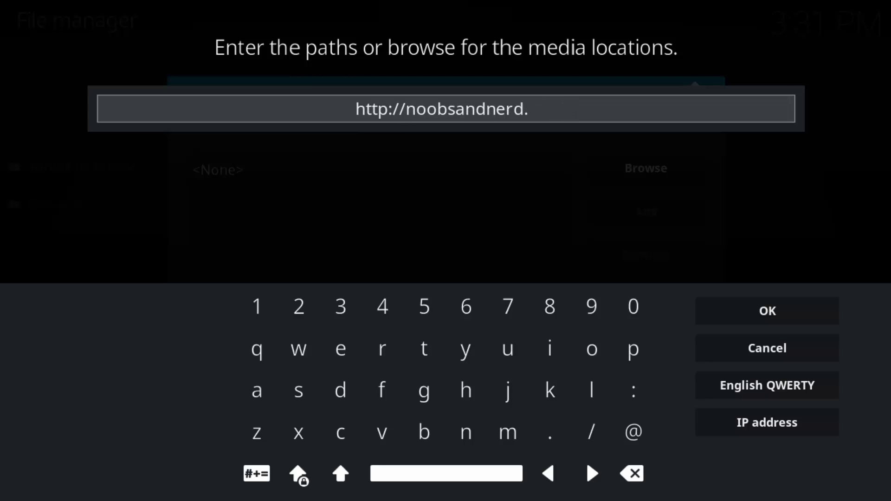
key("BackSpace")
type("s.")
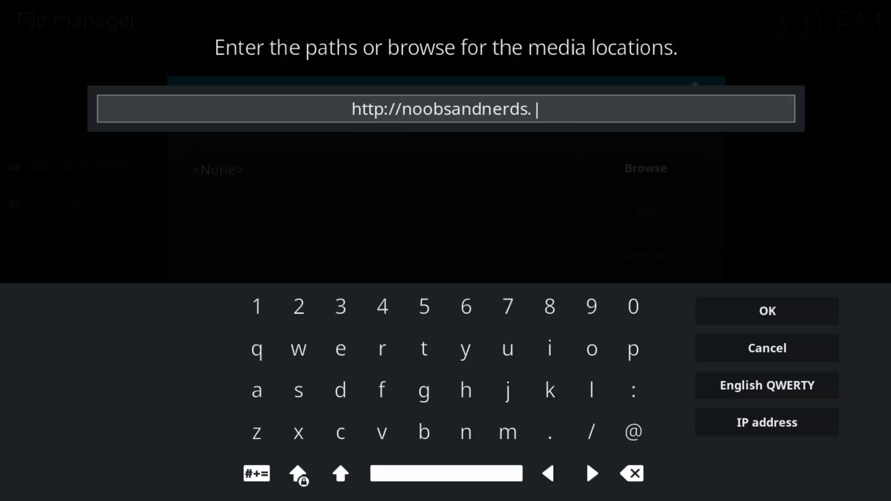
type("com/portal")
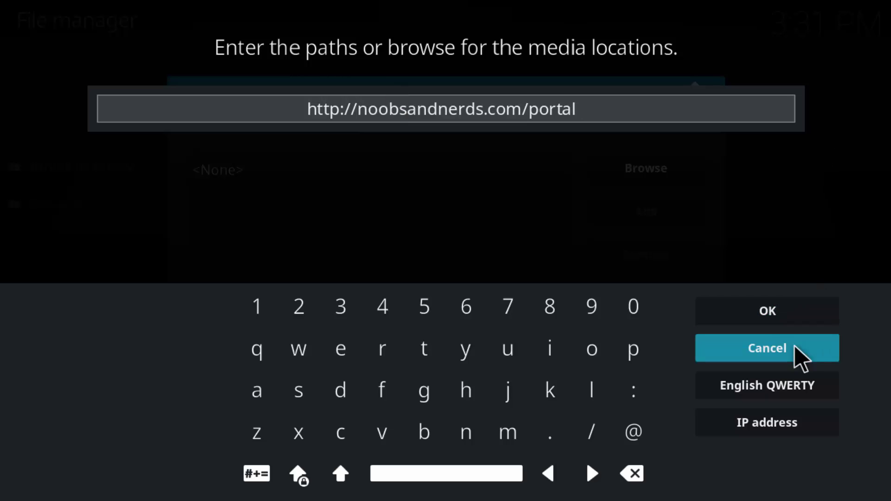
left_click(768, 320)
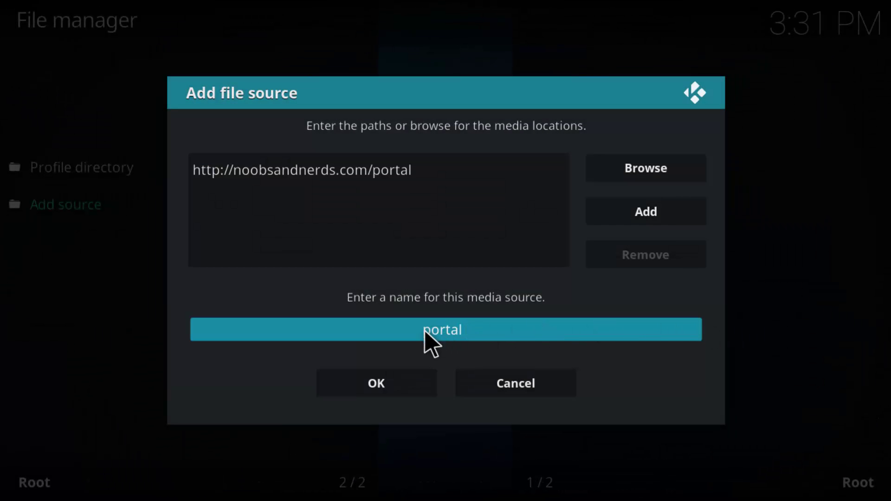
Name the media source .noobsandnerds and save the new file source.
left_click(472, 330)
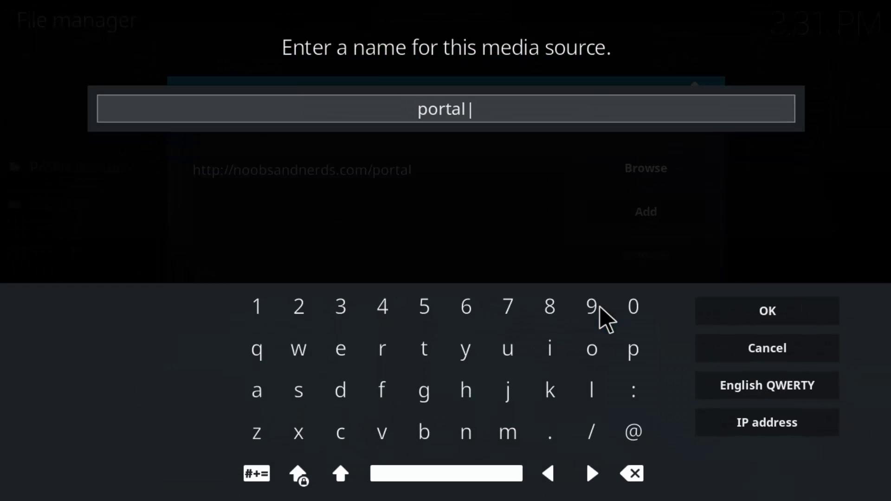
key("BackSpace")
key("BackSpace")
key("BackSpace")
key("BackSpace")
key("BackSpace")
key("BackSpace")
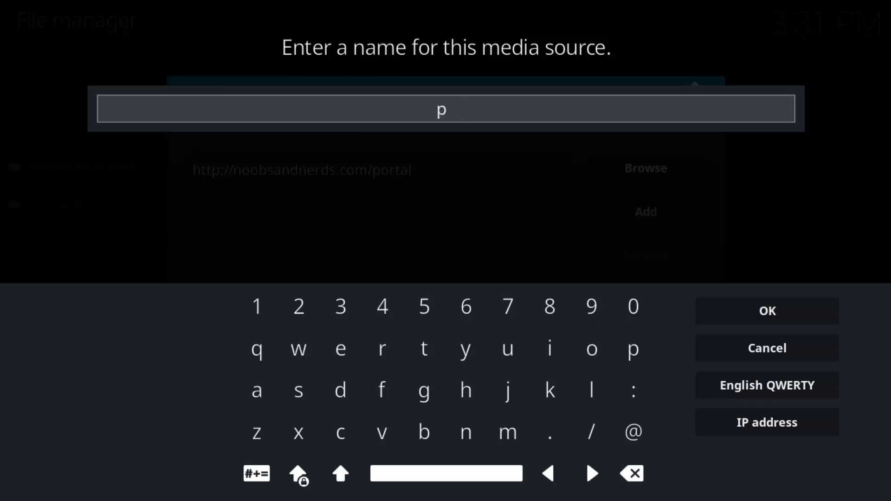
type(".noobsandnerds")
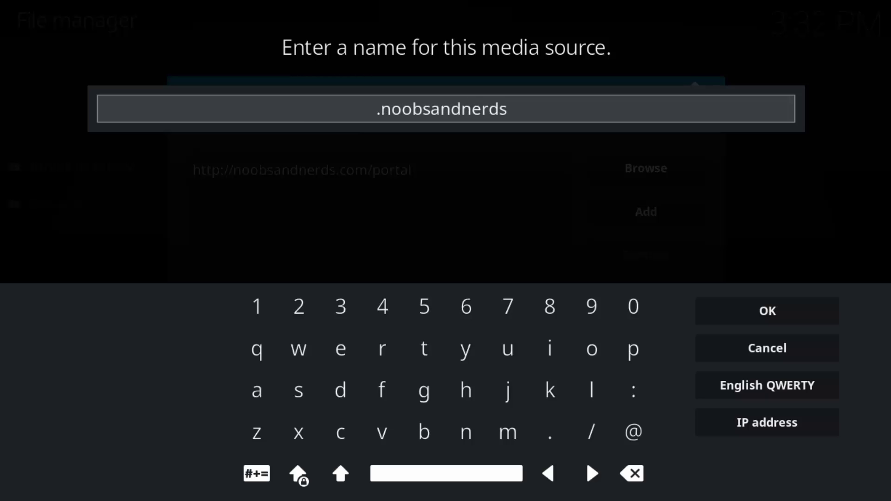
left_click(813, 312)
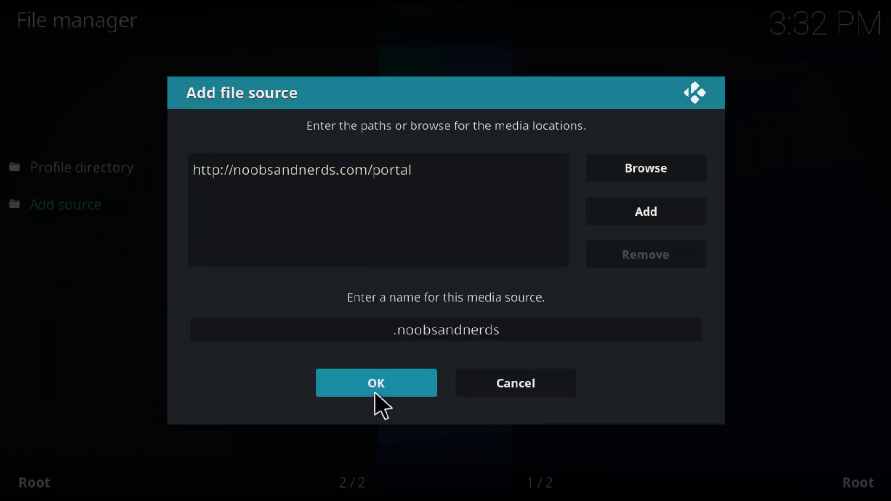
left_click(375, 393)
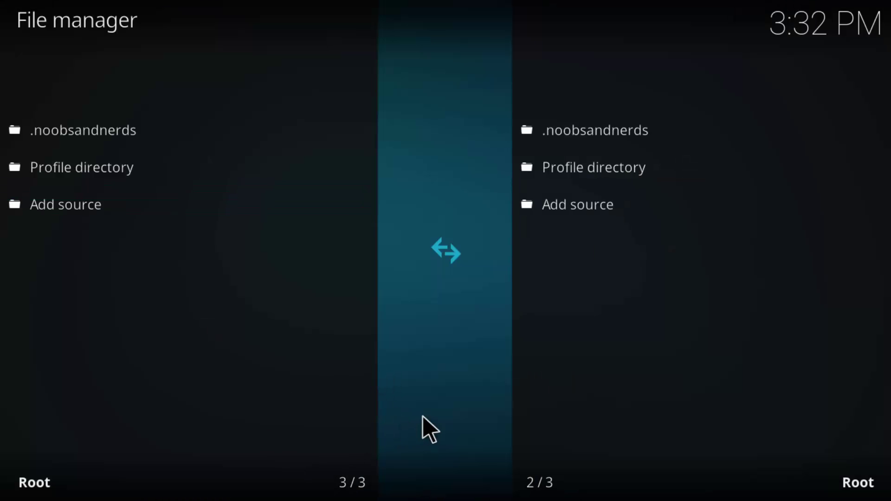
Return to the home screen and install noobsandnerds Repo (1.7).zip from the .noobsandnerds source through the add-on browser.
key("Escape")
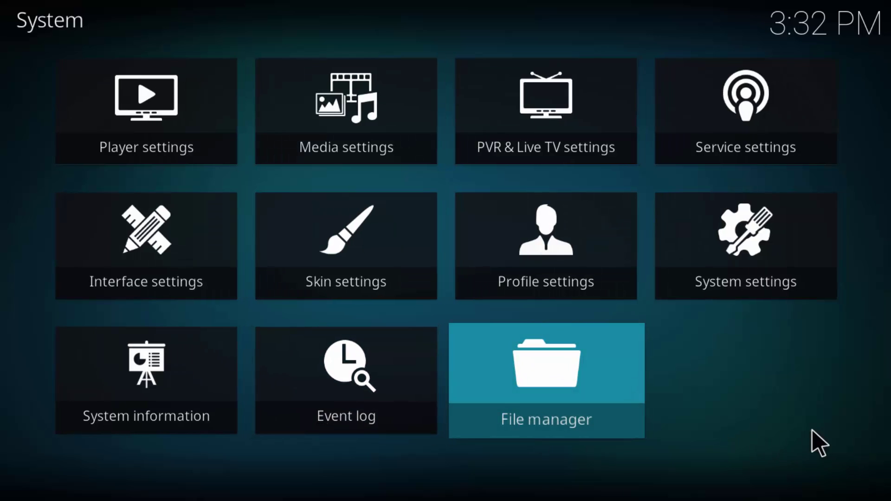
key("Escape")
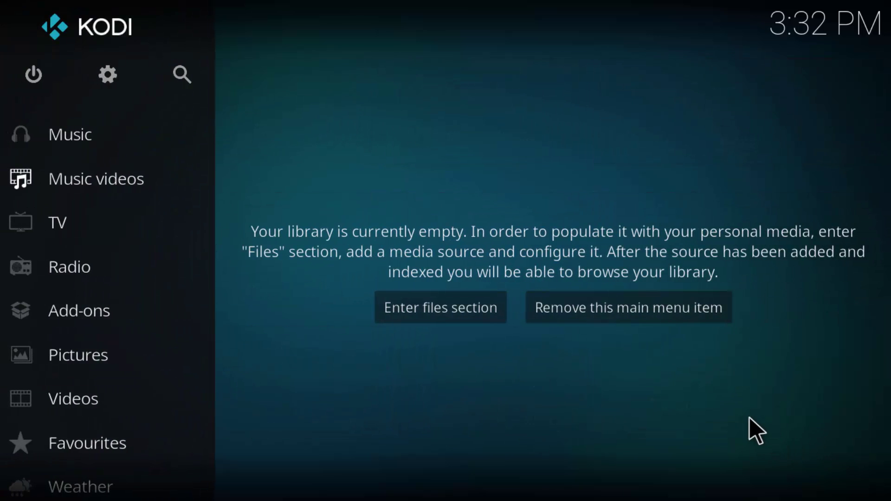
left_click(117, 306)
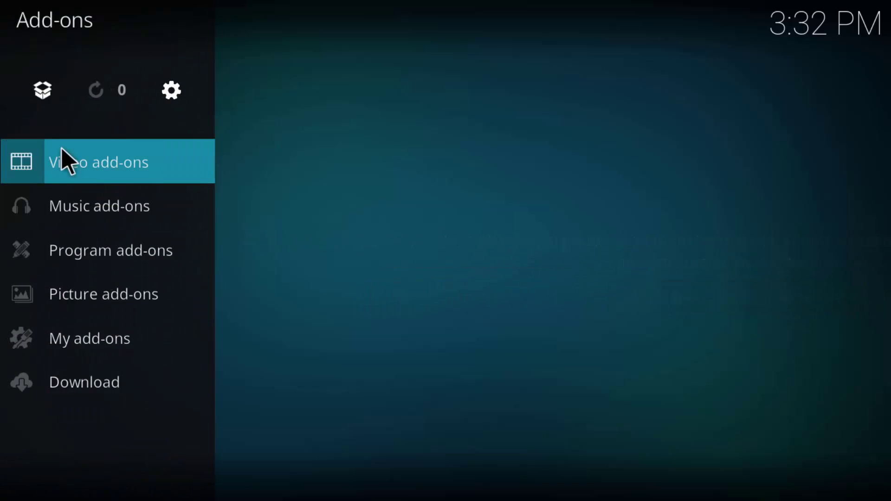
left_click(38, 98)
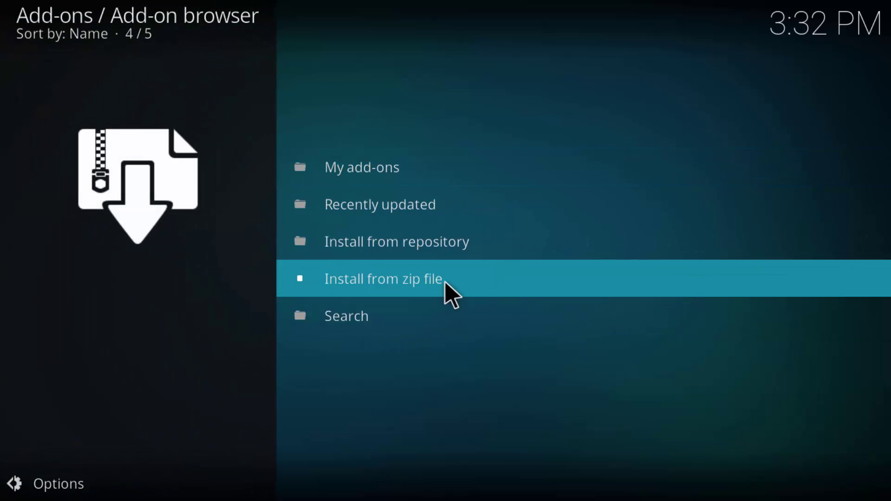
left_click(444, 282)
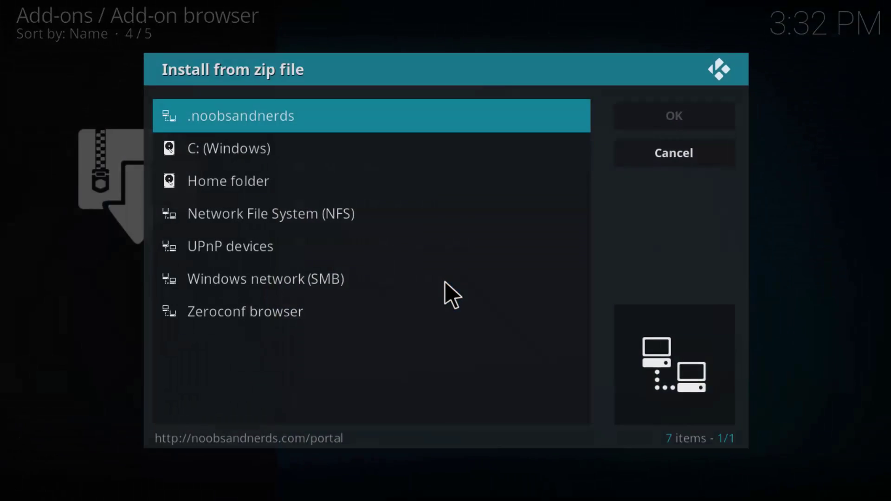
left_click(262, 119)
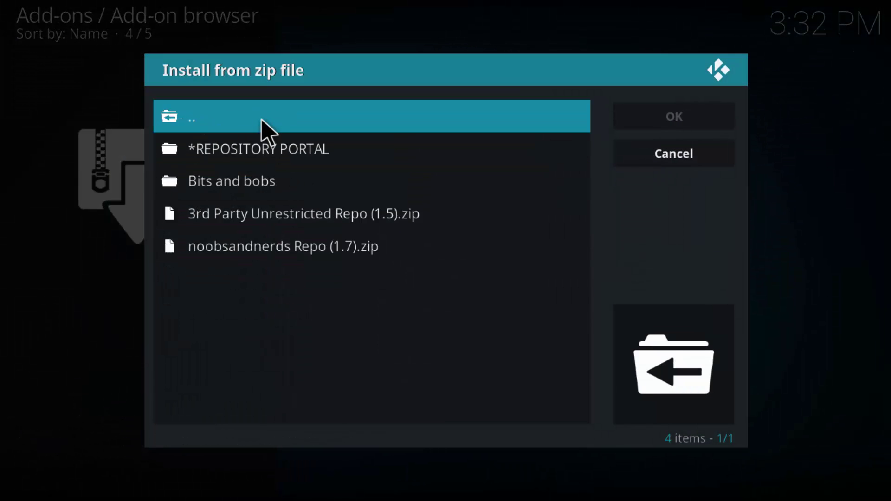
left_click(292, 250)
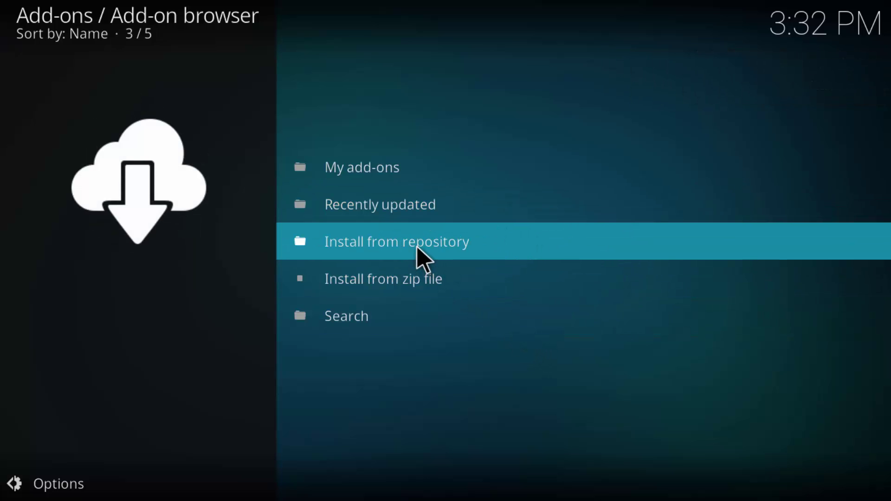
Look through the video add-ons offered by the noobsandnerds Repository, and go back to the add-on browser.
left_click(417, 247)
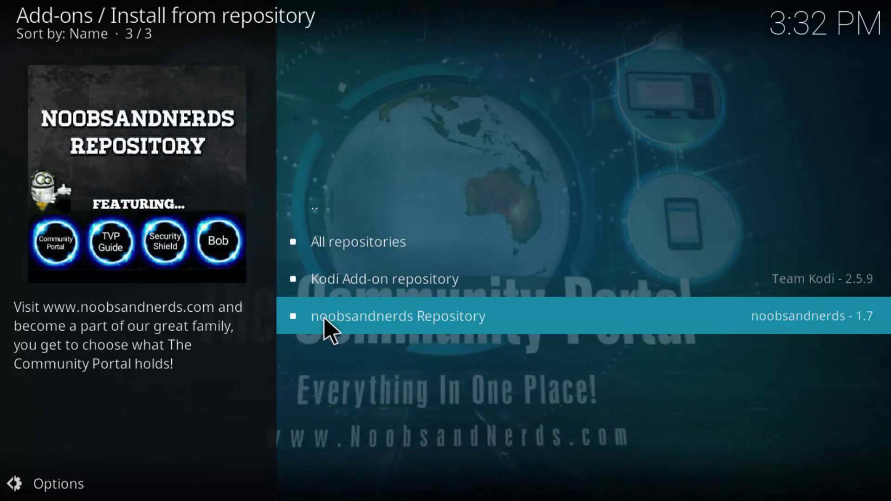
left_click(419, 321)
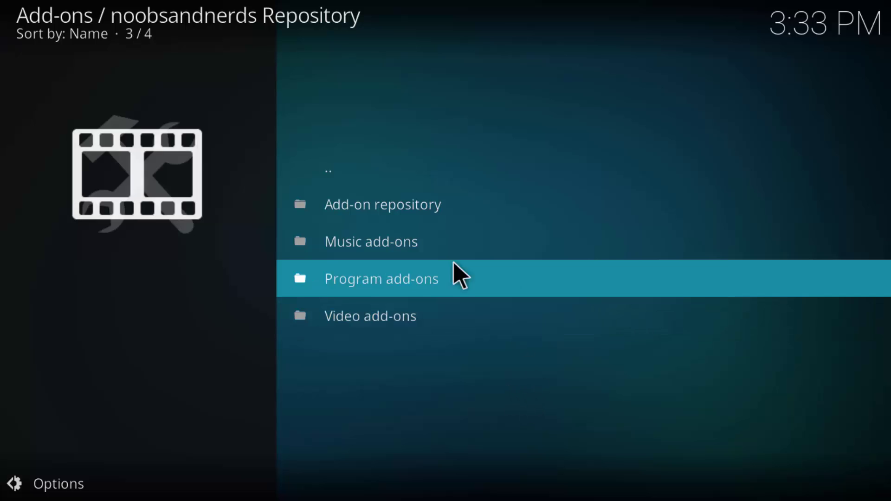
left_click(393, 329)
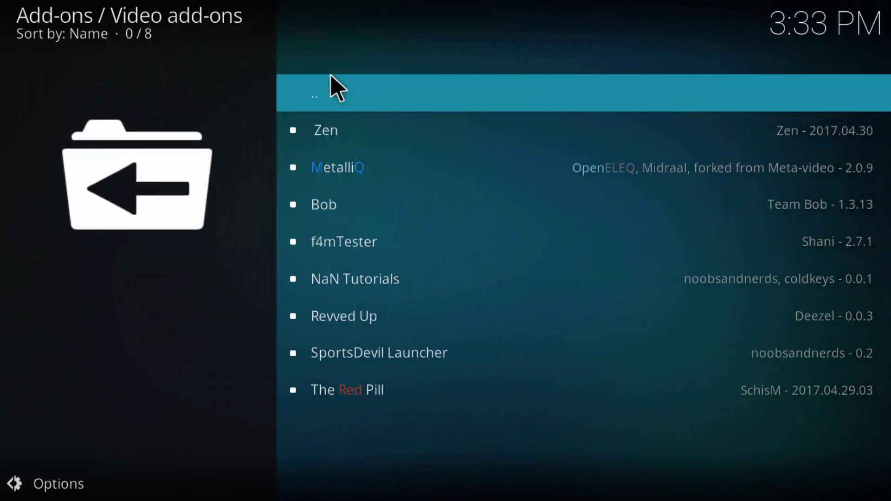
left_click(328, 87)
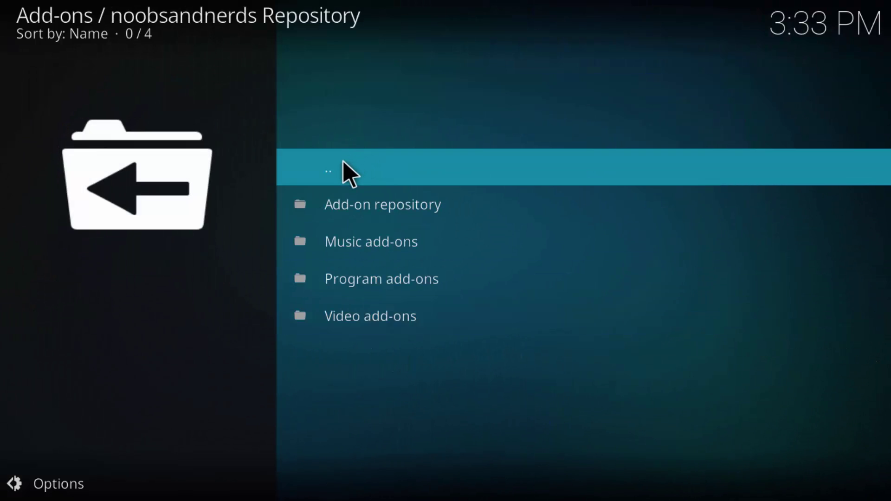
left_click(344, 163)
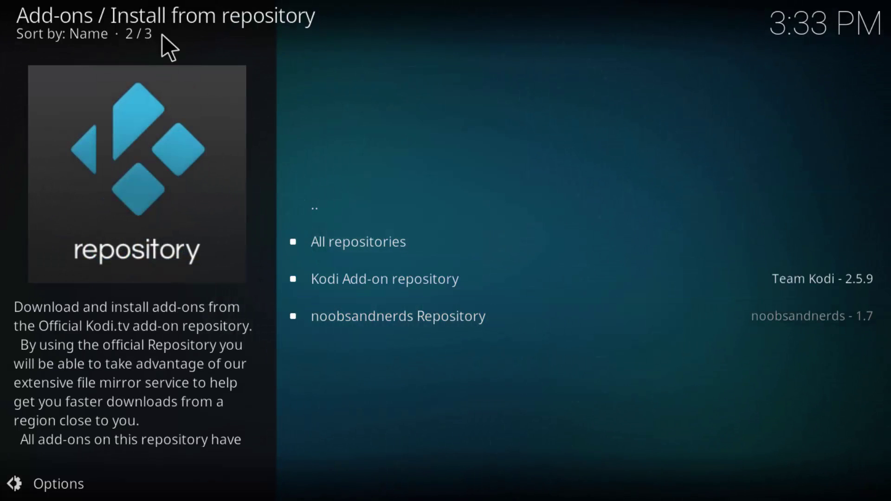
left_click(338, 201)
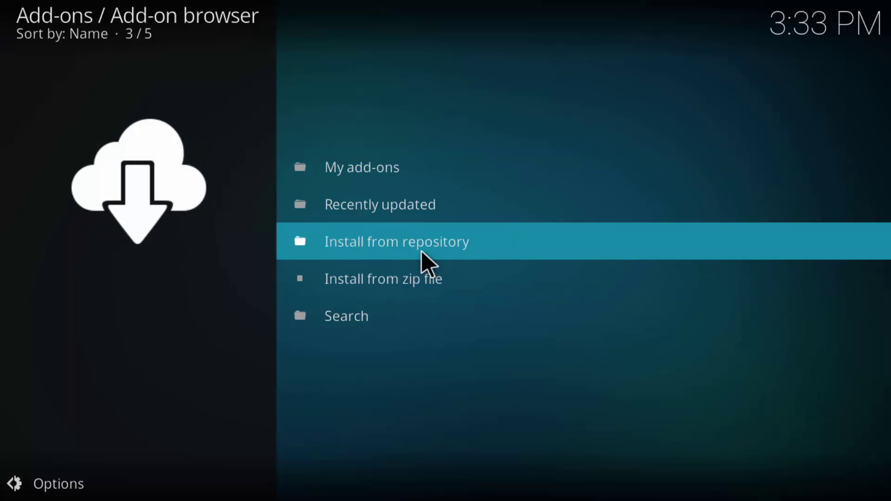
Install the Community Portal program add-on from the noobsandnerds Repository.
left_click(421, 251)
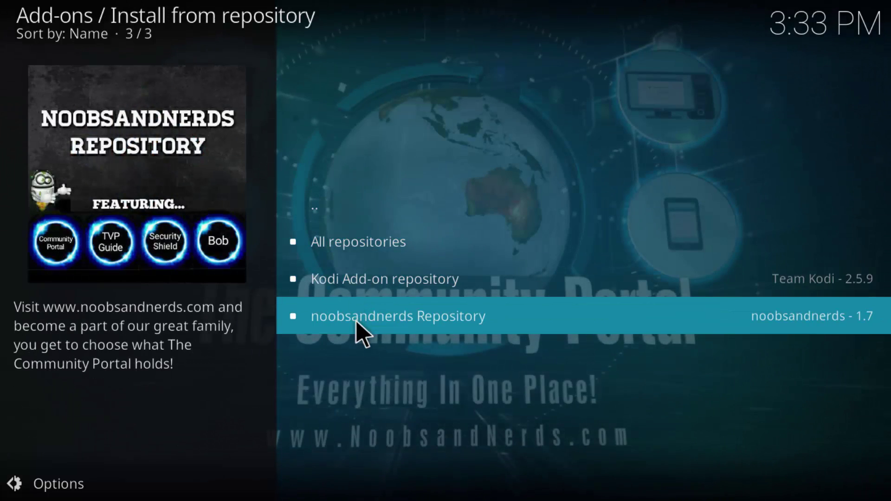
left_click(357, 321)
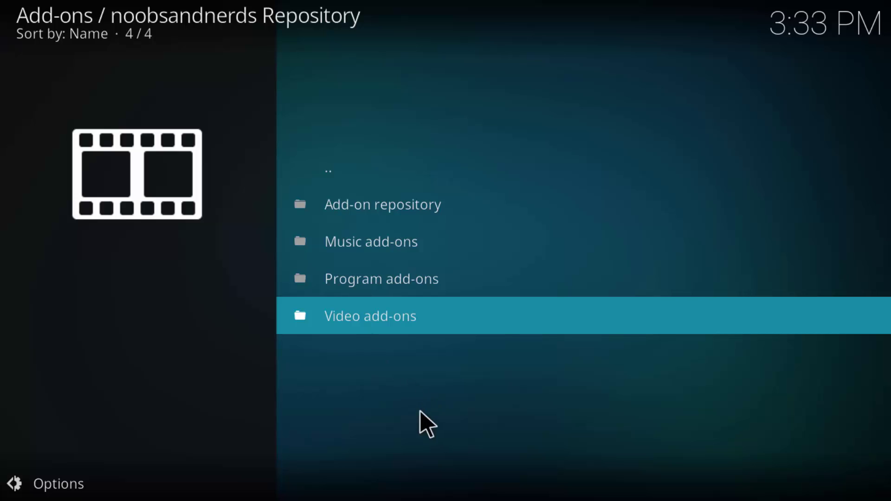
left_click(399, 280)
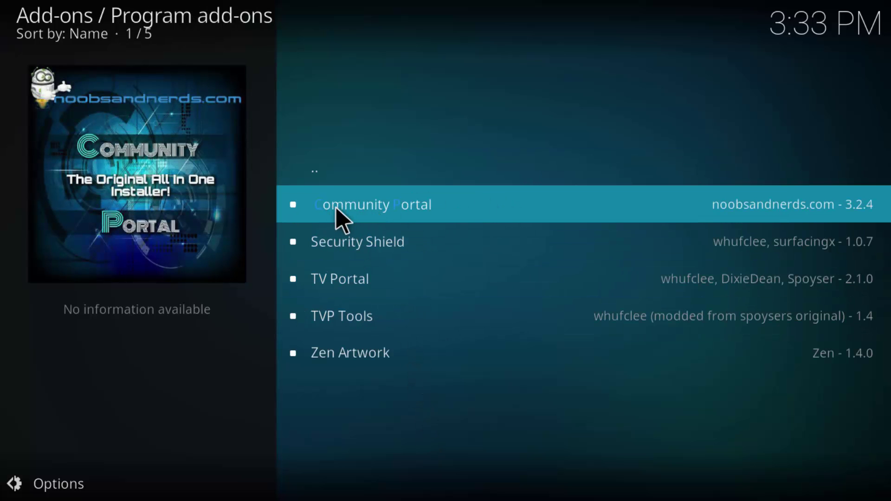
left_click(408, 215)
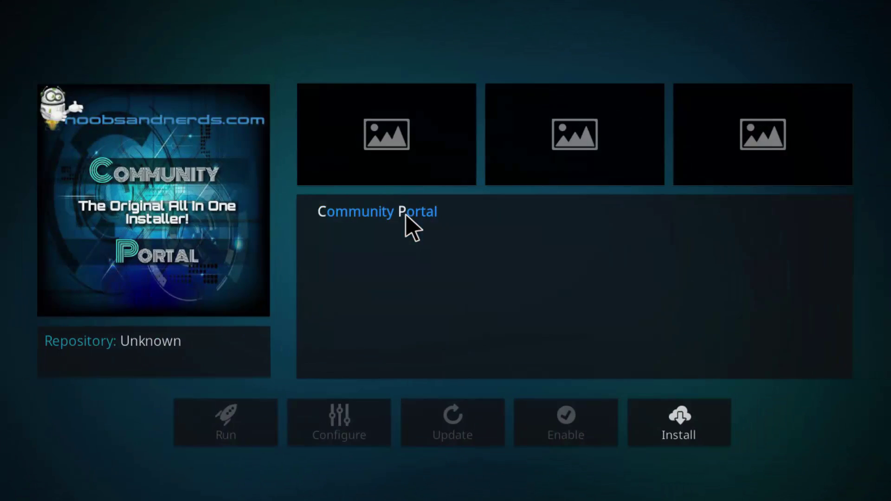
left_click(692, 434)
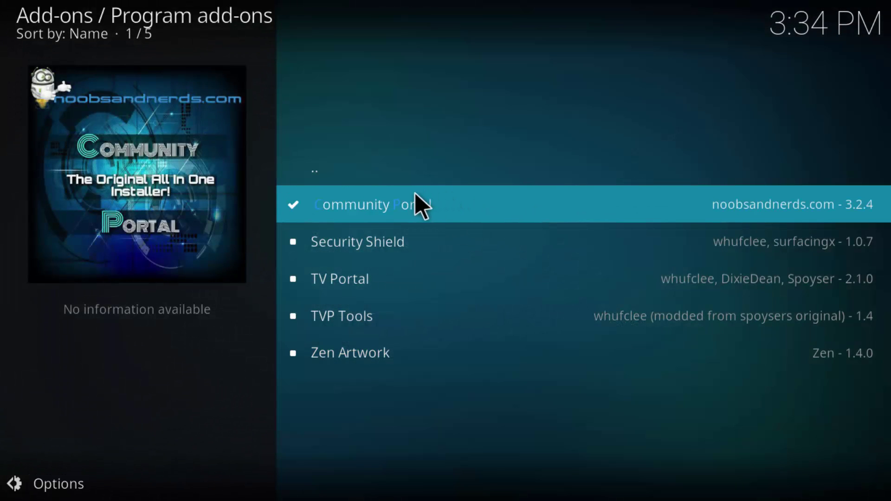
Update the installed Community Portal add-on, choosing Version 3.2.4 from the noobsandnerds Repository.
left_click(413, 195)
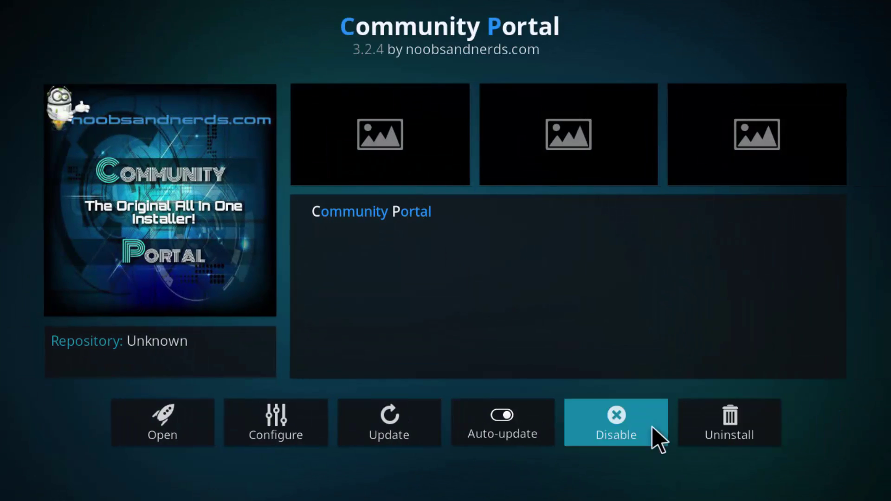
left_click(391, 441)
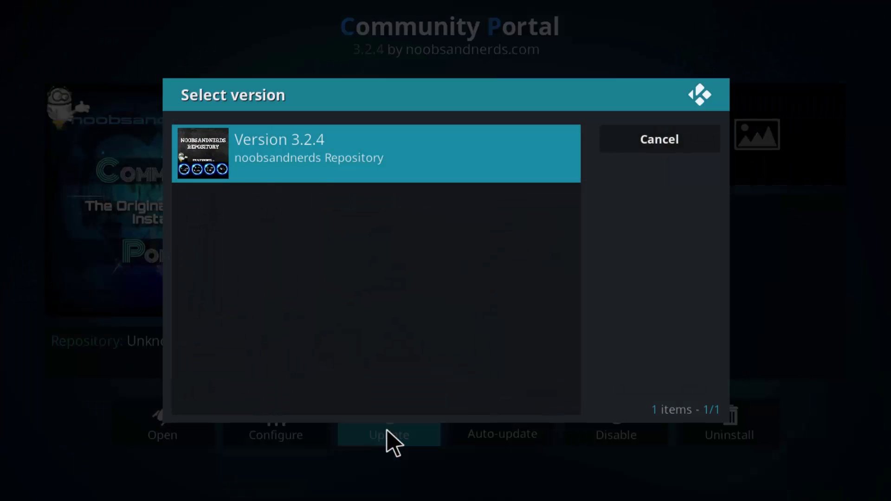
left_click(276, 148)
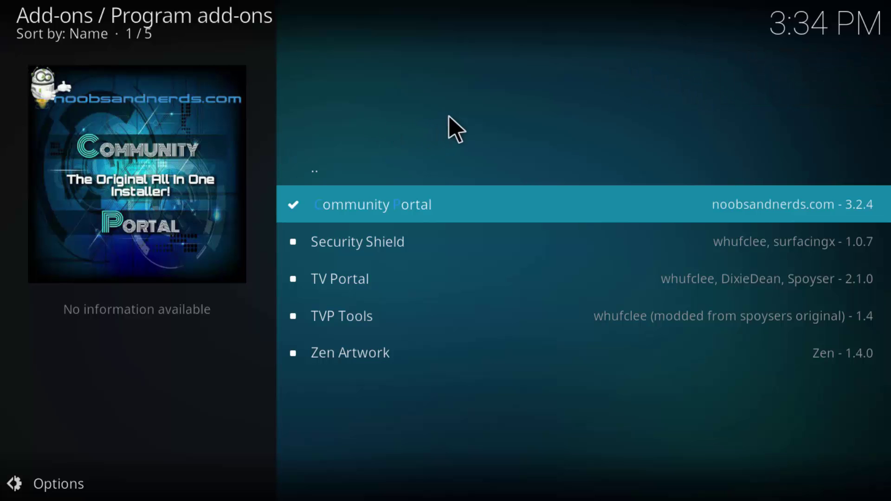
Return to the home screen, launch Community Portal from the program add-ons and open its Add-on Portal.
key("BackSpace")
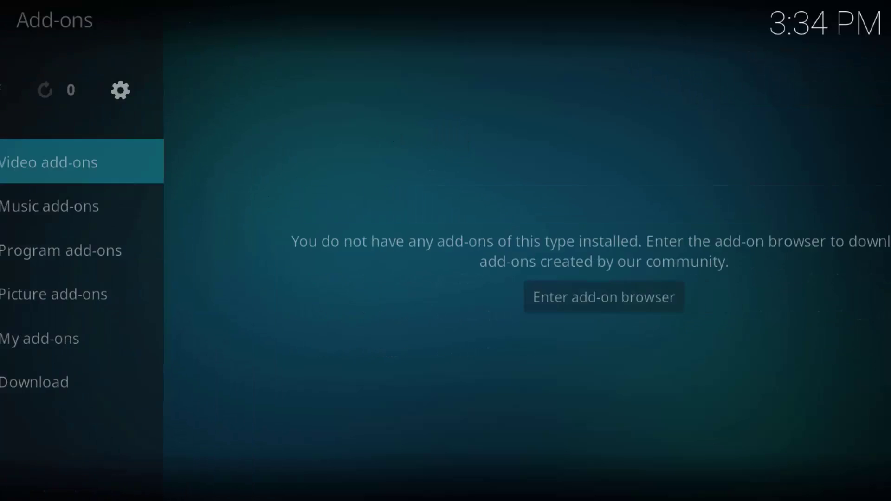
key("BackSpace")
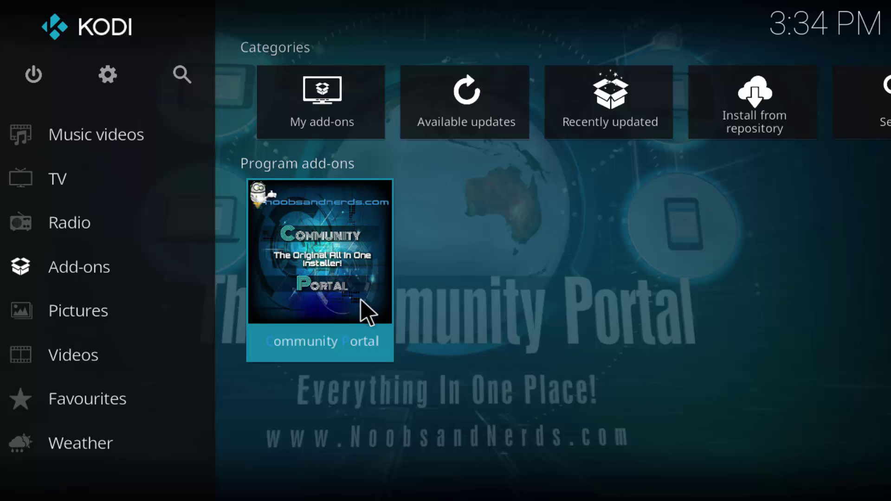
left_click(311, 243)
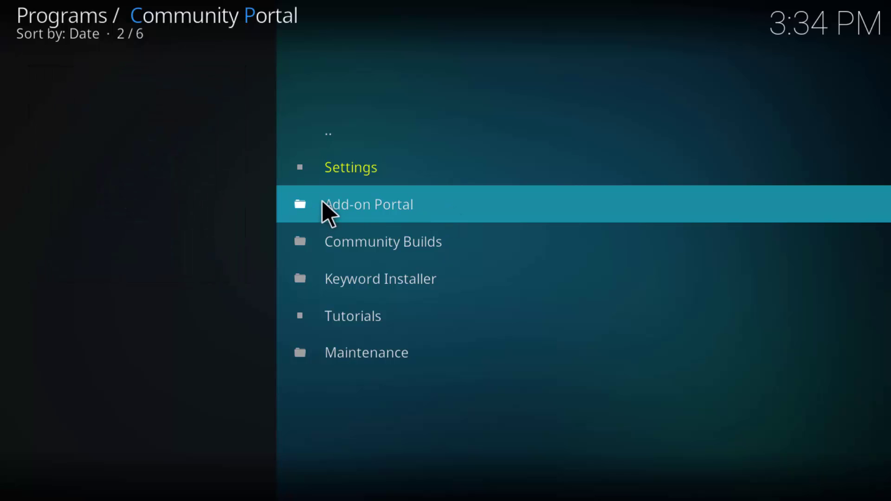
left_click(364, 201)
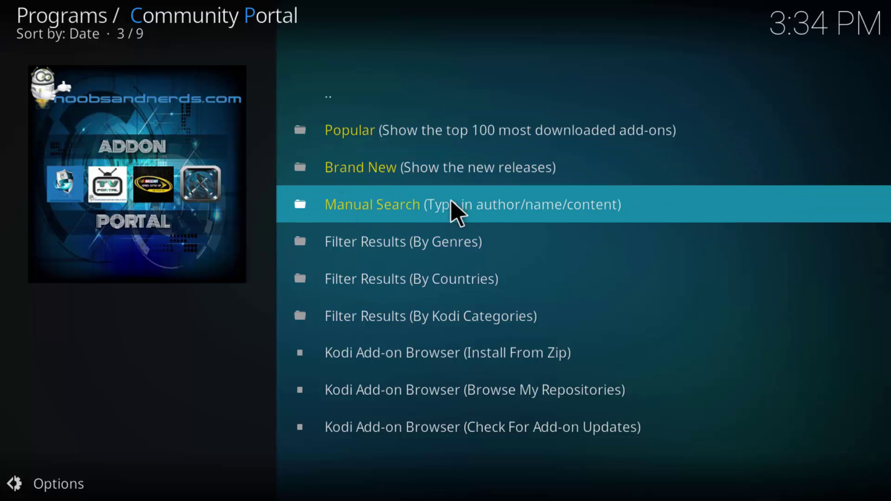
Run a manual search for exodus in the Add-on Portal.
left_click(452, 201)
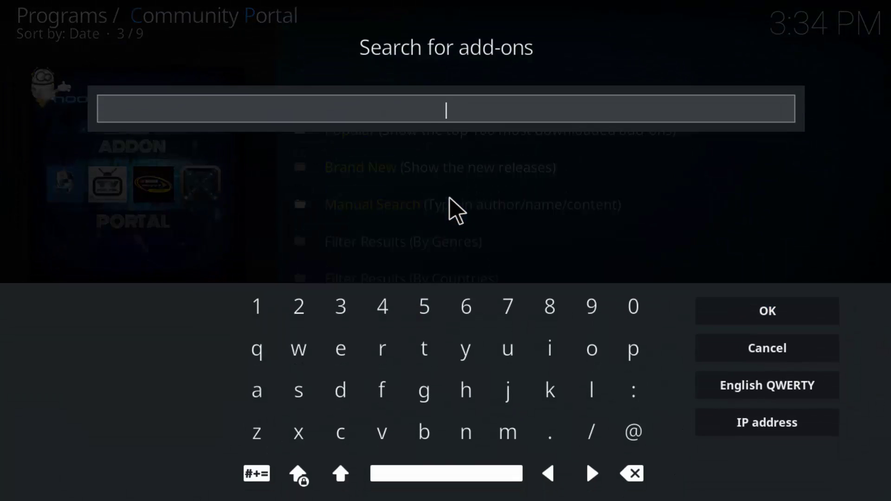
type("eodus")
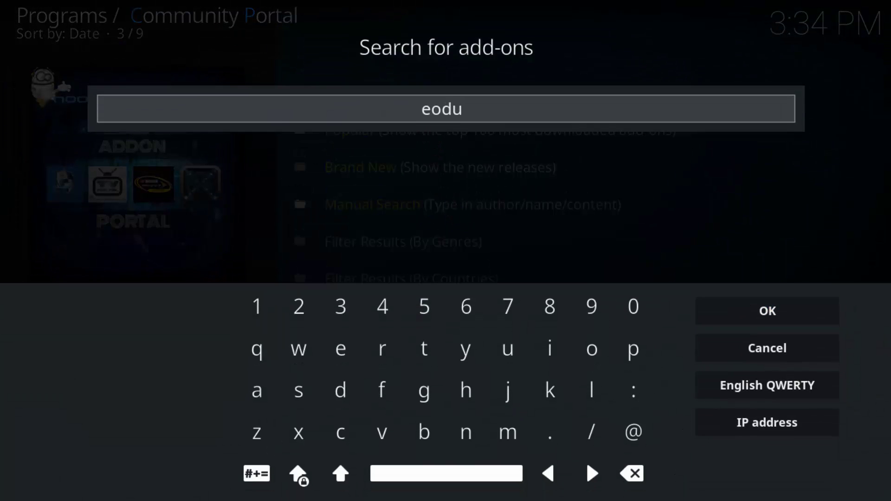
key("BackSpace")
key("BackSpace")
key("BackSpace")
key("BackSpace")
type("xodus")
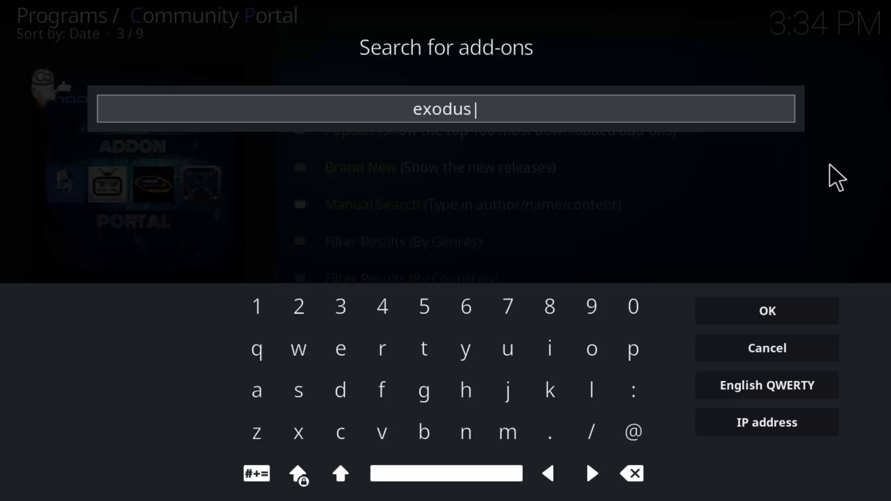
left_click(766, 311)
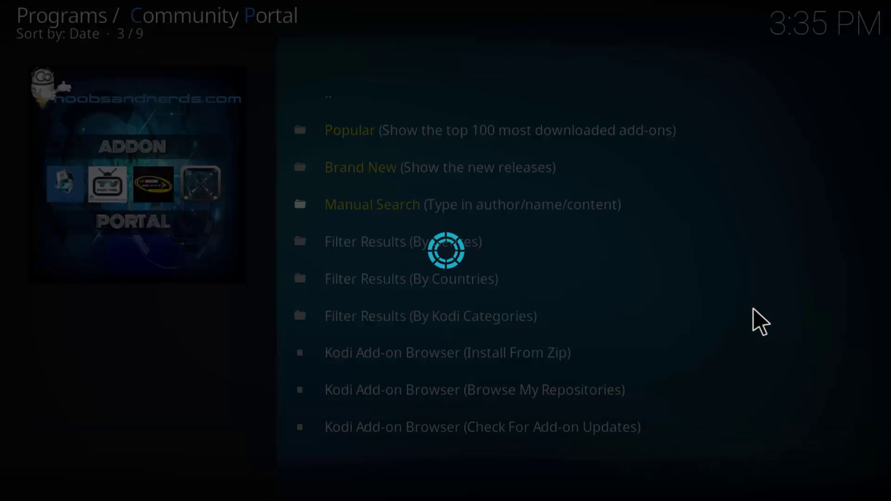
Look through the add-ons found by the search and go back to the Add-on Portal's main list.
scroll(518, 299, "down", 5)
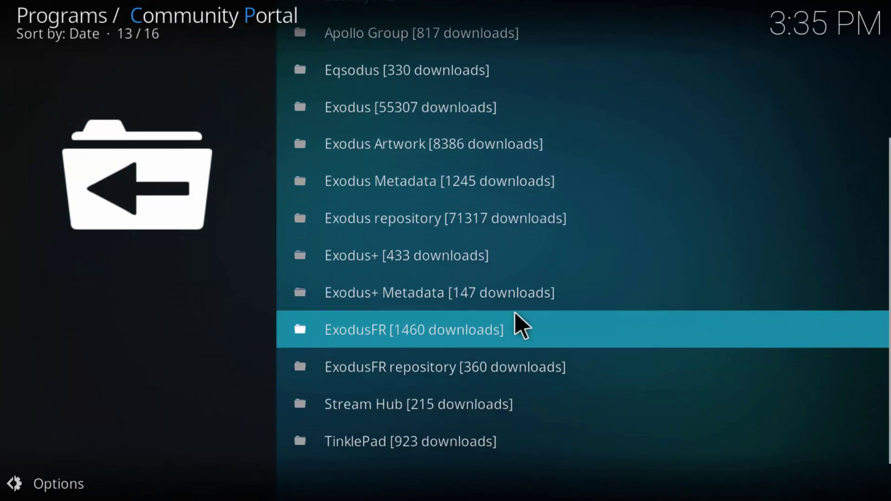
scroll(455, 214, "up", 5)
scroll(418, 323, "down", 5)
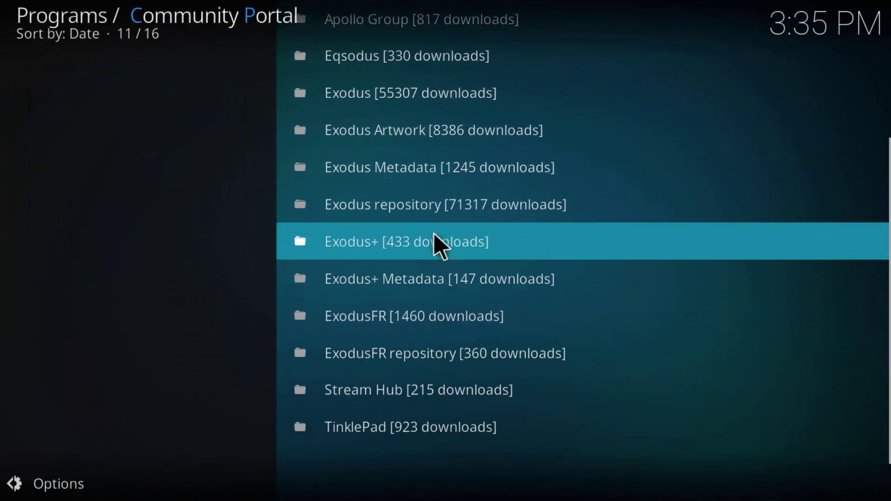
scroll(594, 190, "up", 10)
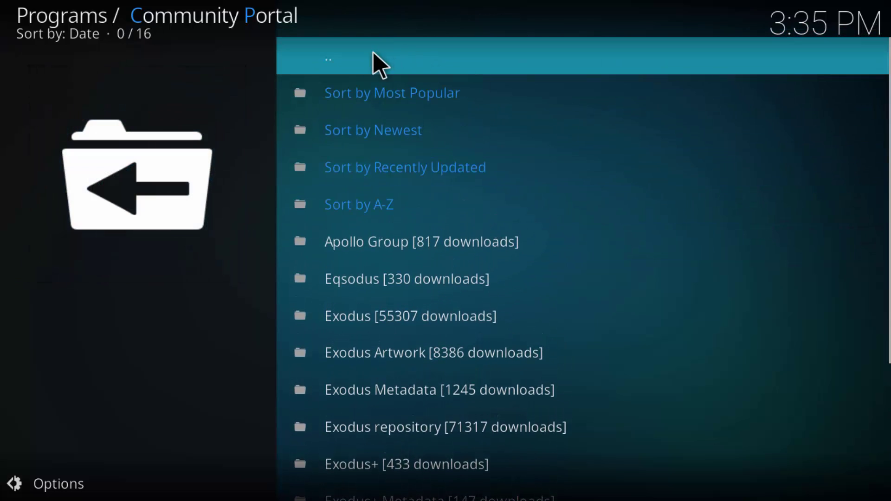
left_click(374, 56)
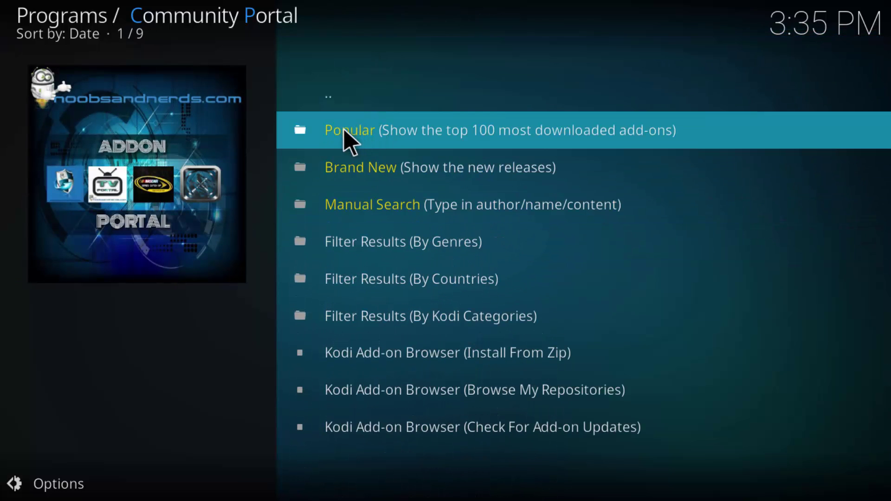
Open the Popular list of the top 100 most downloaded add-ons and look through its entries.
left_click(452, 136)
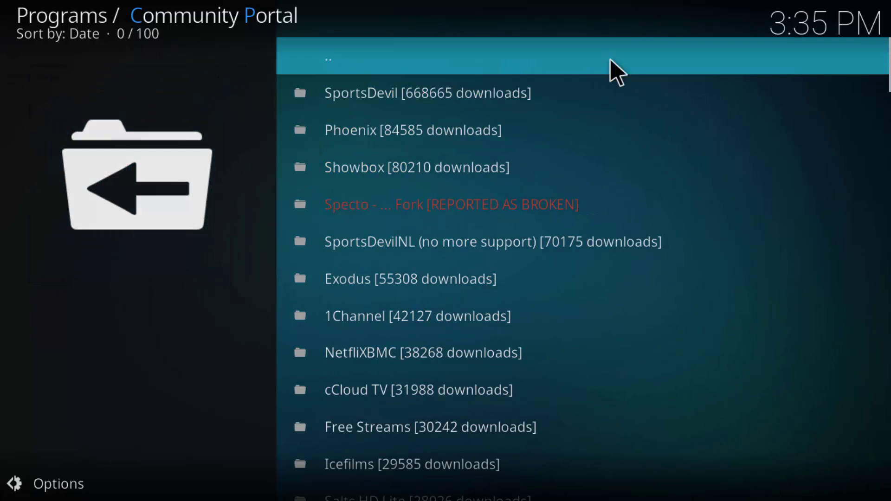
key("Down")
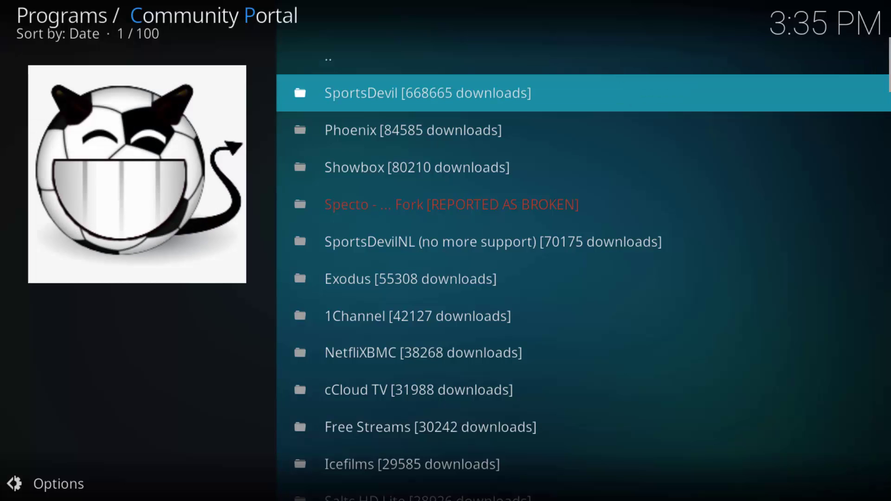
key("Down")
key("Down")
key("Down")
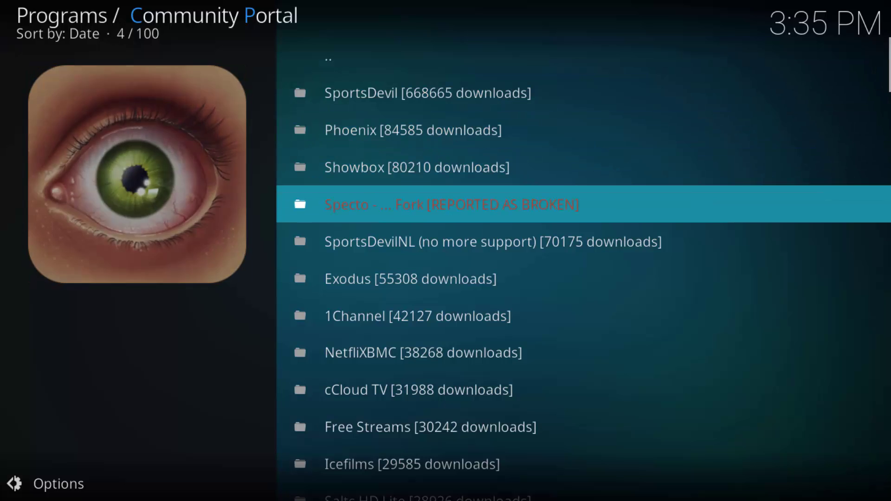
key("Down")
key("Down")
key("Down")
key("Down")
key("Down")
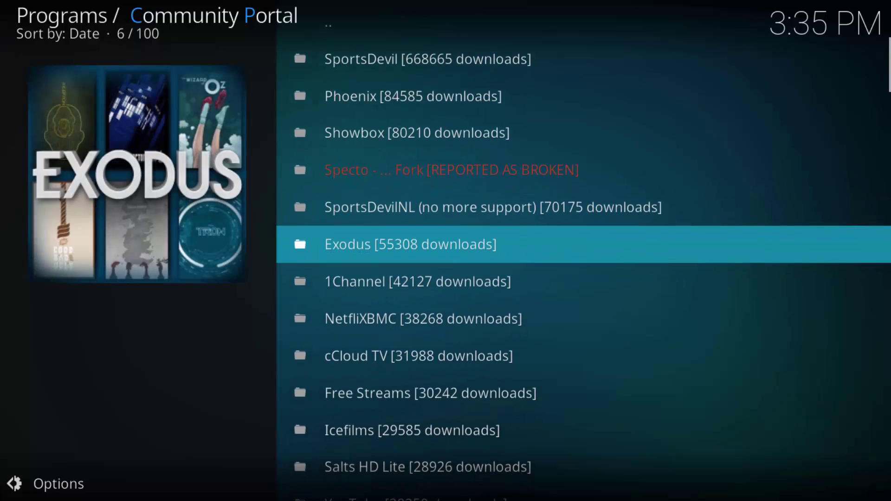
key("Down")
key("Down")
key("Down")
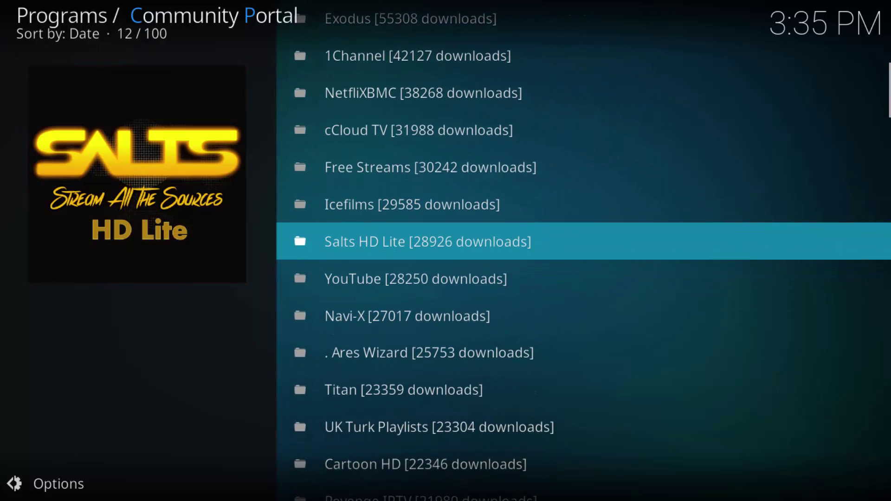
key("Up")
key("Down")
key("Down")
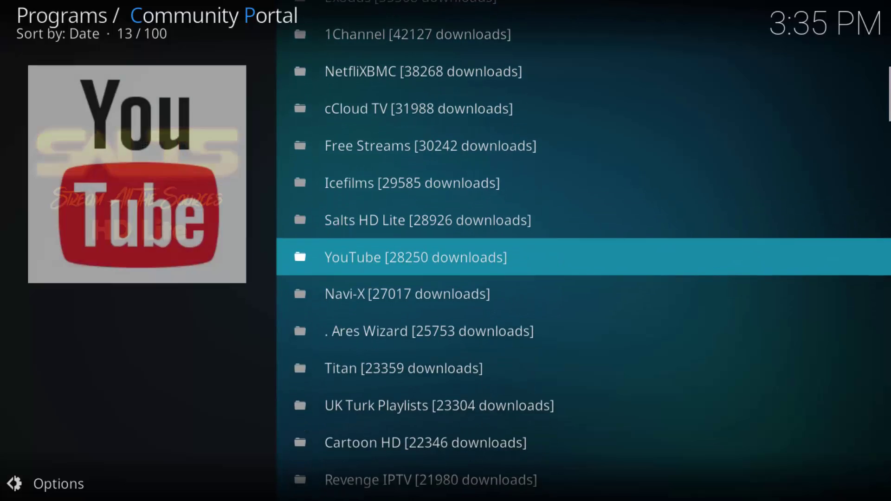
key("Down")
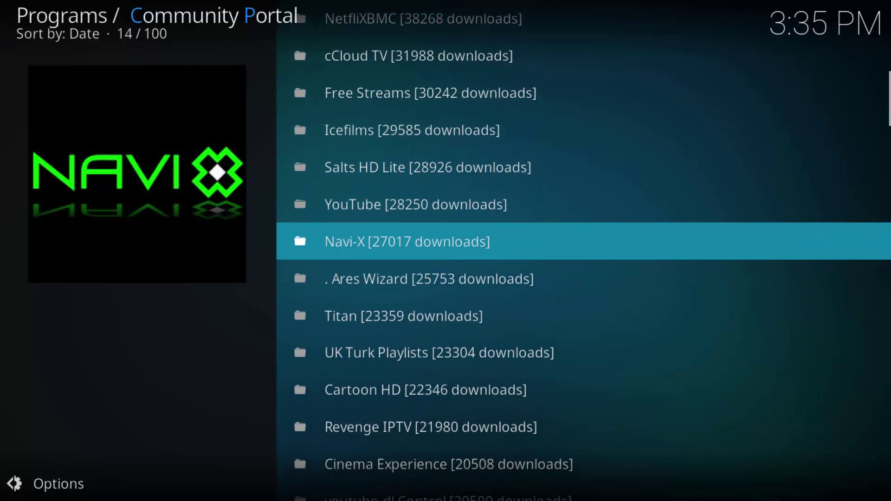
key("Down")
key("Down")
key("Down")
key("Down")
key("Down")
key("Down")
key("Down")
key("Down")
key("Down")
key("Down")
key("Up")
key("Up")
key("Up")
key("Up")
key("Up")
key("Up")
key("Up")
key("Up")
key("Up")
key("Up")
key("Up")
key("Up")
key("Up")
key("Up")
key("Up")
key("Up")
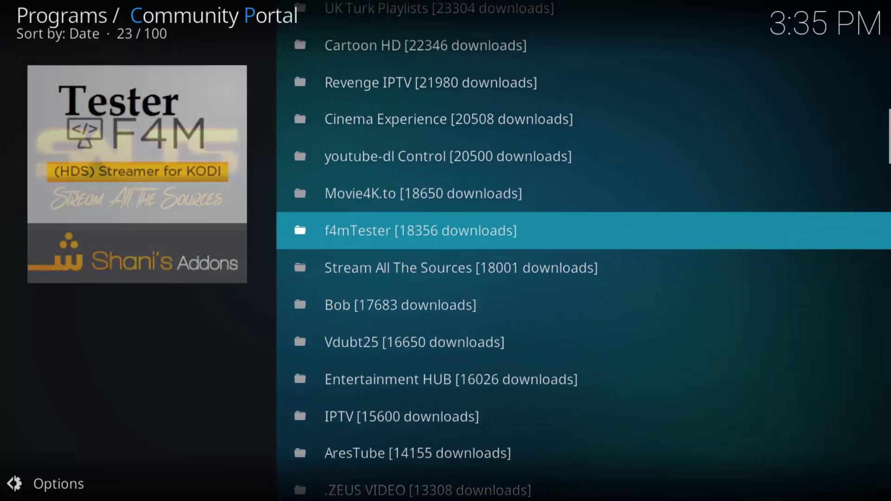
key("Up")
key("Up")
key("Up")
key("Up")
key("Up")
key("Up")
key("Up")
key("Up")
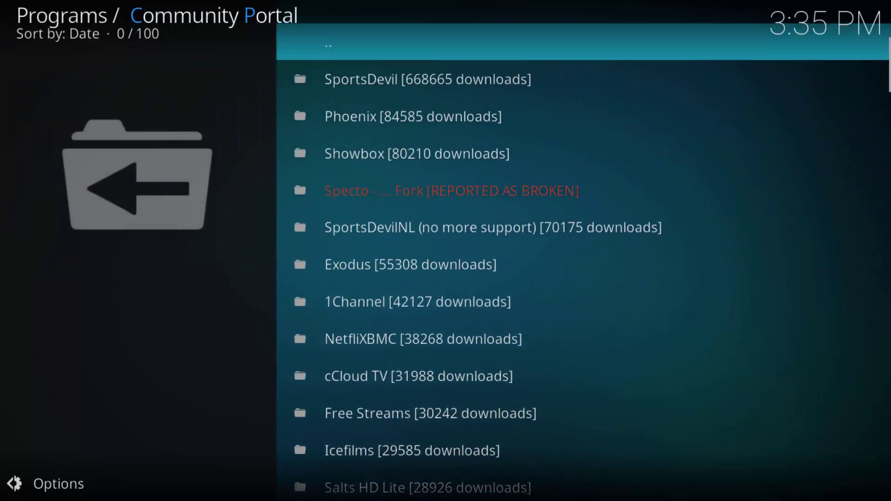
key("Down")
key("Down")
key("Down")
key("Down")
key("Down")
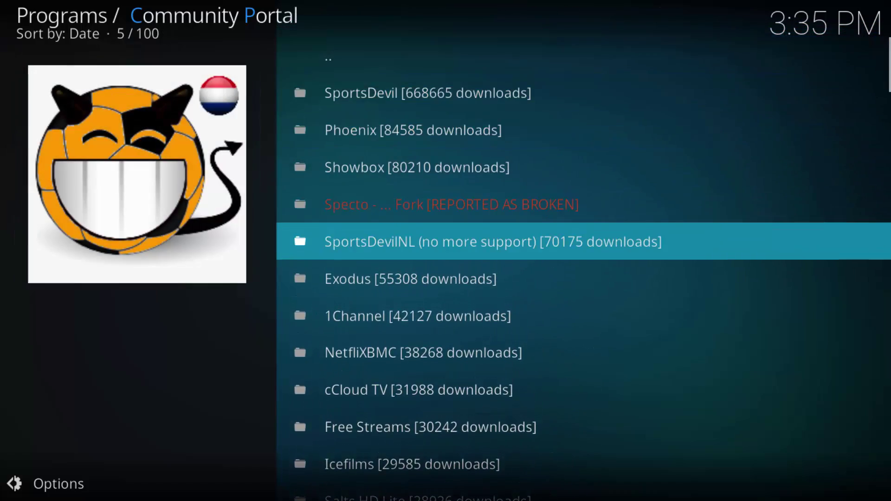
key("Up")
key("Up")
key("Up")
key("Up")
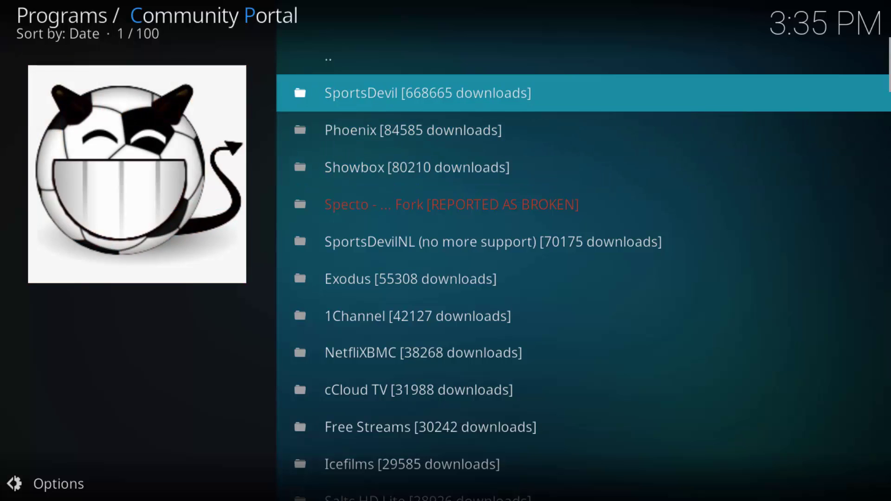
key("Down")
key("Down")
key("Down")
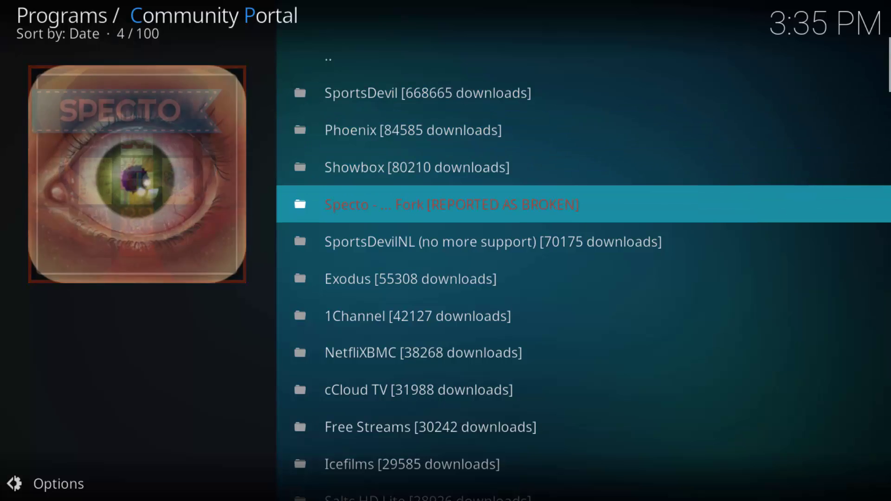
Open the Phoenix entry in the Popular list and install the add-on, agreeing to its download.
key("Up")
key("Up")
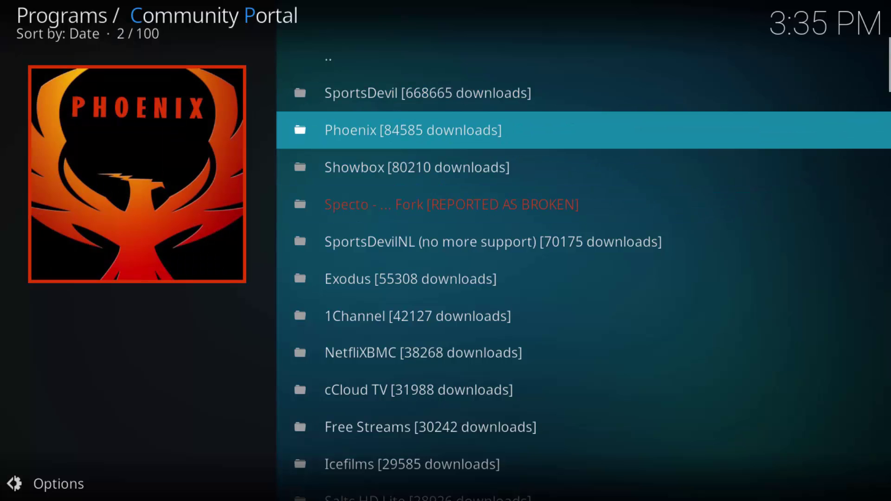
key("Return")
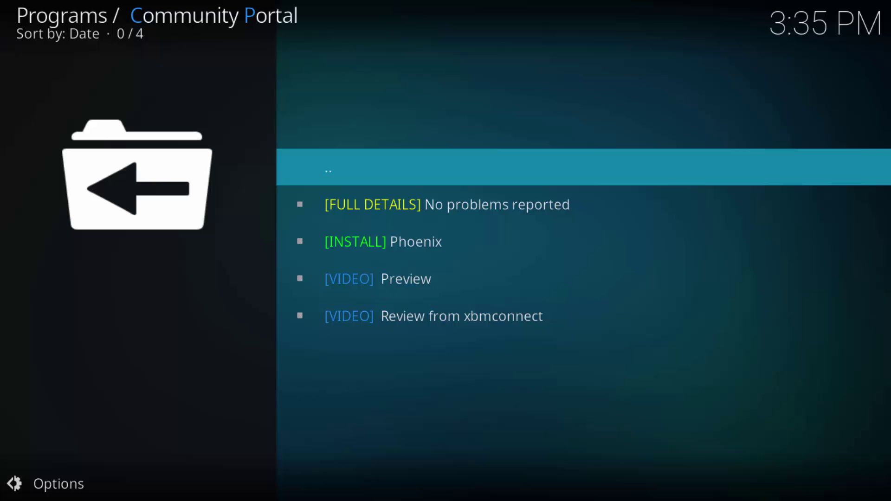
key("Down")
key("Down")
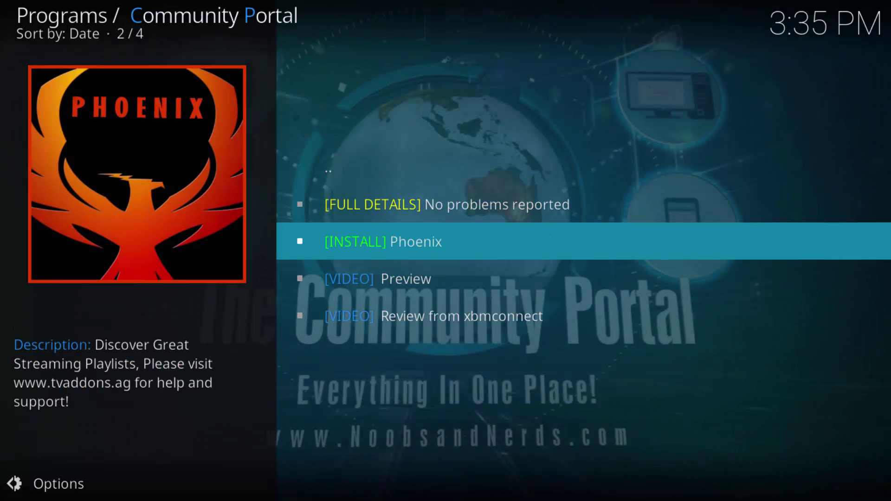
key("Return")
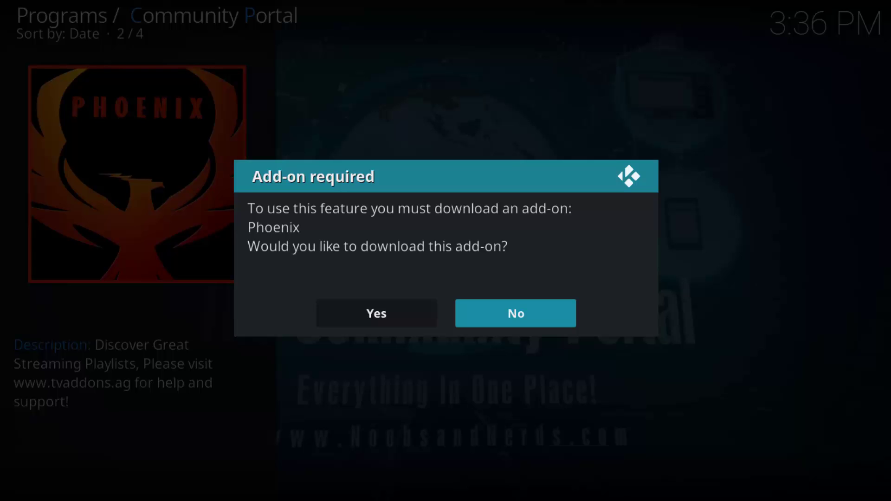
key("Left")
key("Return")
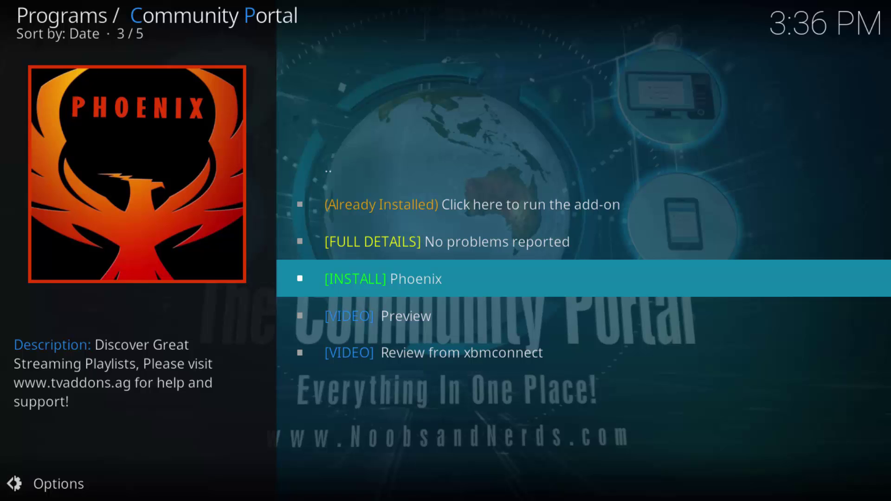
Look through the run, full details, install and video entries on Phoenix's page in the Add-on Portal.
key("Up")
key("Up")
key("Down")
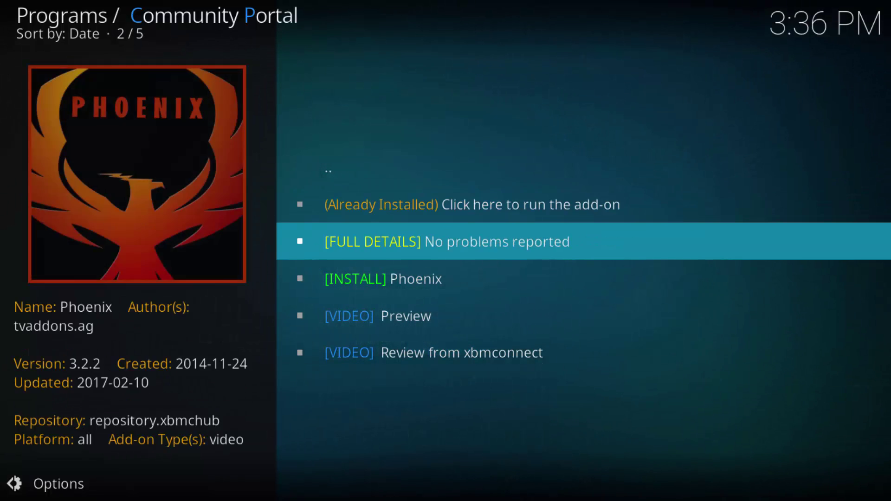
key("Down")
key("Down")
key("Up")
key("Up")
key("Up")
key("Up")
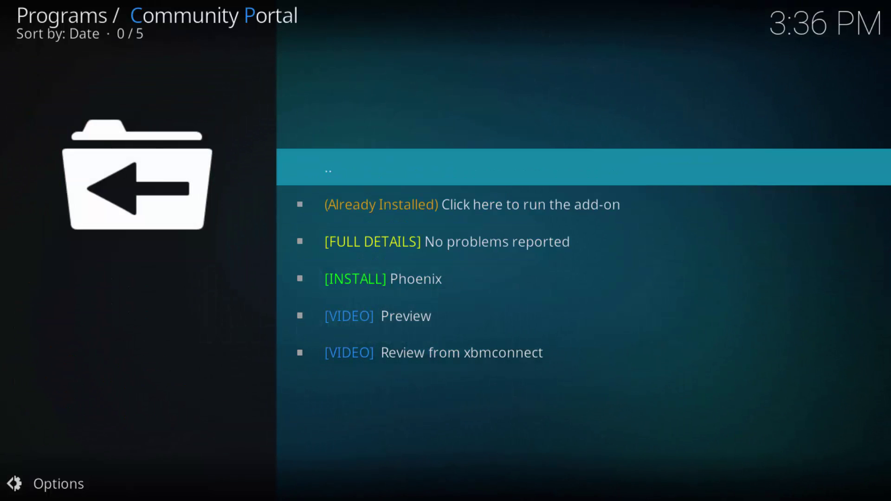
Leave the Add-on Portal for the home screen's add-ons section and launch Phoenix from the video add-ons.
key("Return")
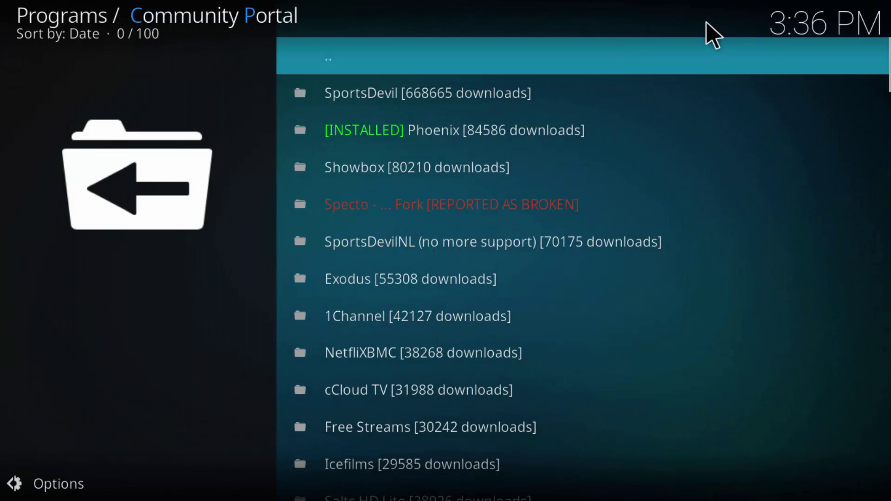
key("Return")
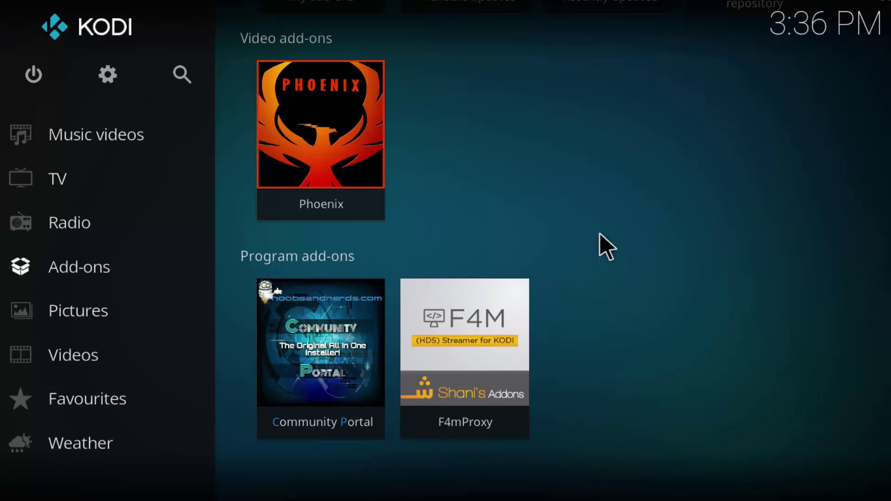
left_click(359, 193)
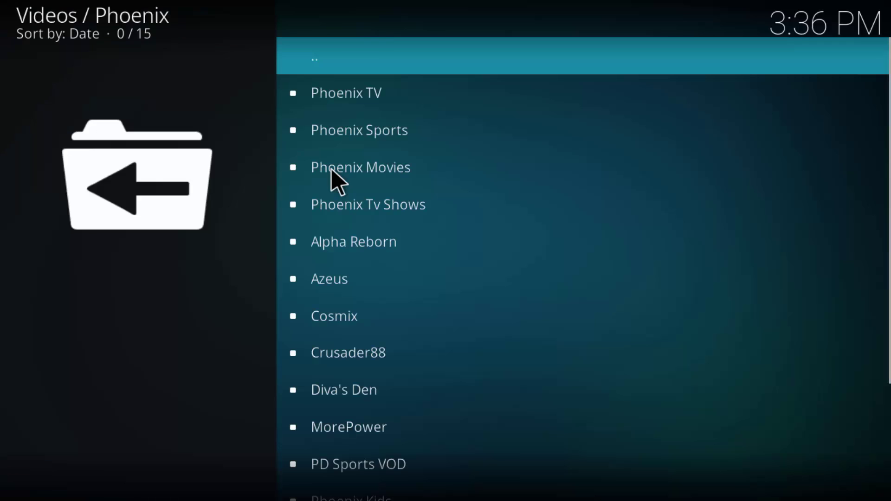
Browse Phoenix's main list and open the Phoenix Movies category.
key("Down")
key("Down")
key("Down")
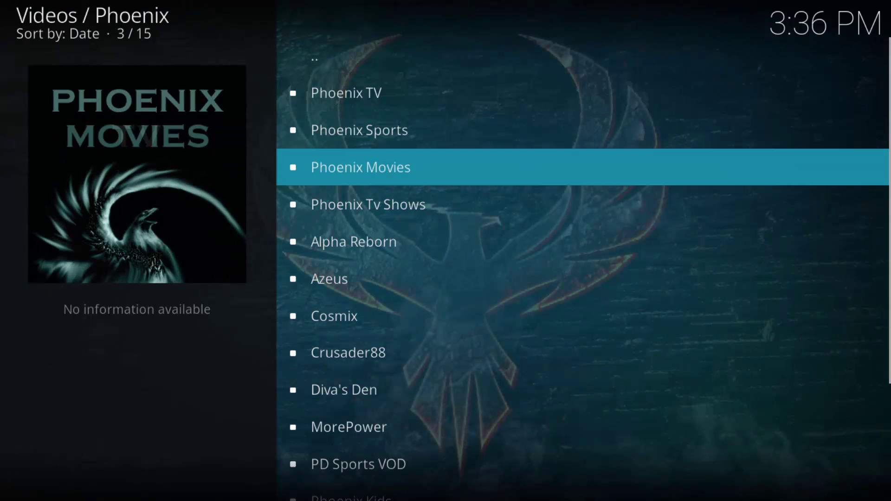
key("Up")
key("Down")
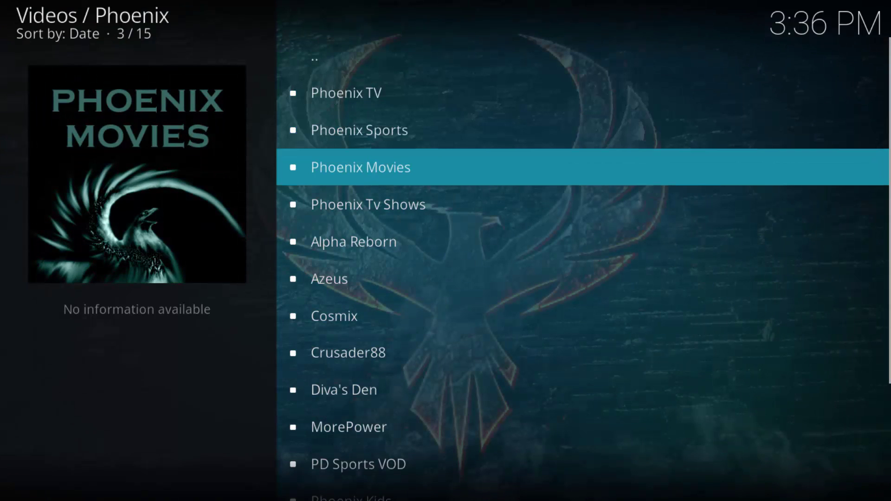
key("Return")
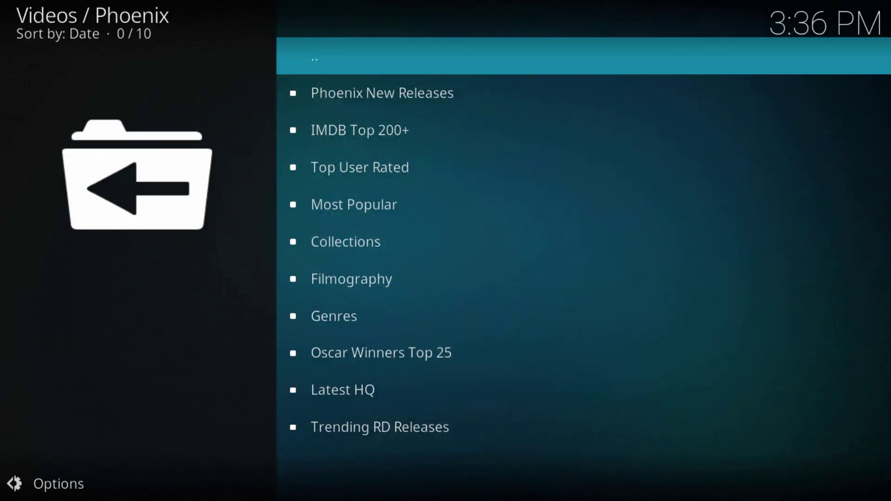
Go back to Phoenix's main list and reopen the Phoenix Movies category.
key("BackSpace")
key("Return")
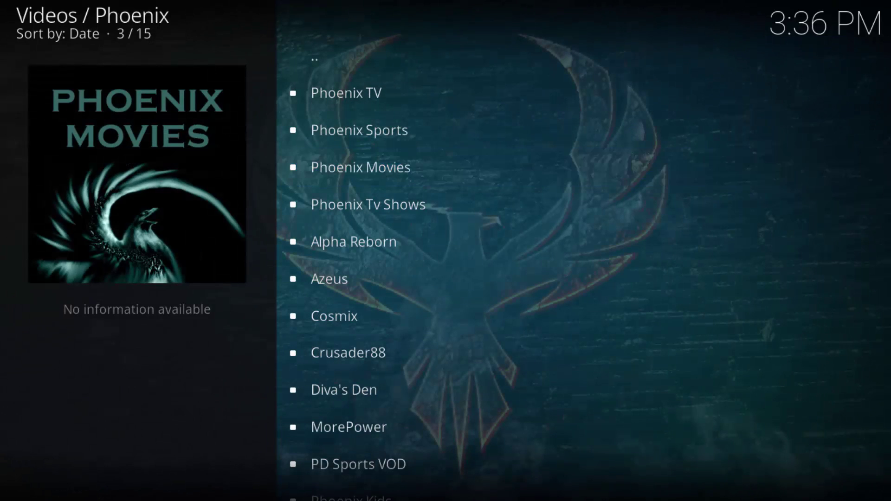
key("Up")
key("Up")
key("Down")
key("Down")
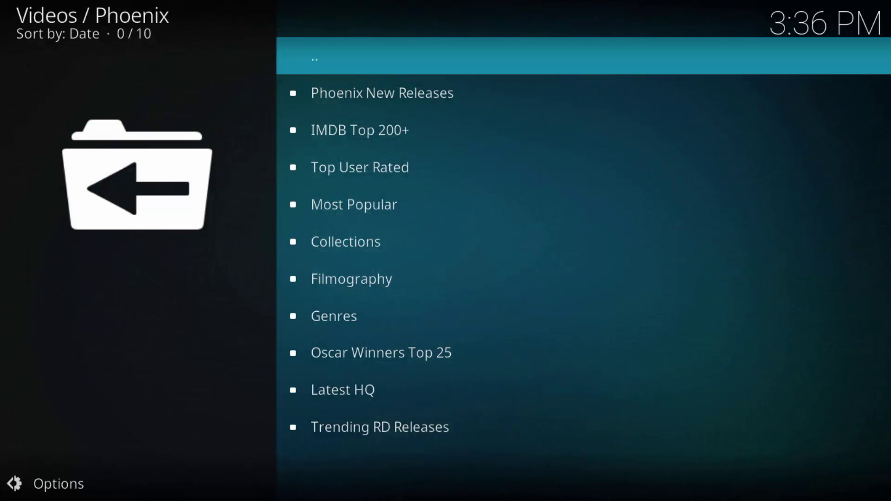
Return from Phoenix Movies to the main list and exit Phoenix to the Videos section.
key("BackSpace")
key("Up")
key("Up")
key("Up")
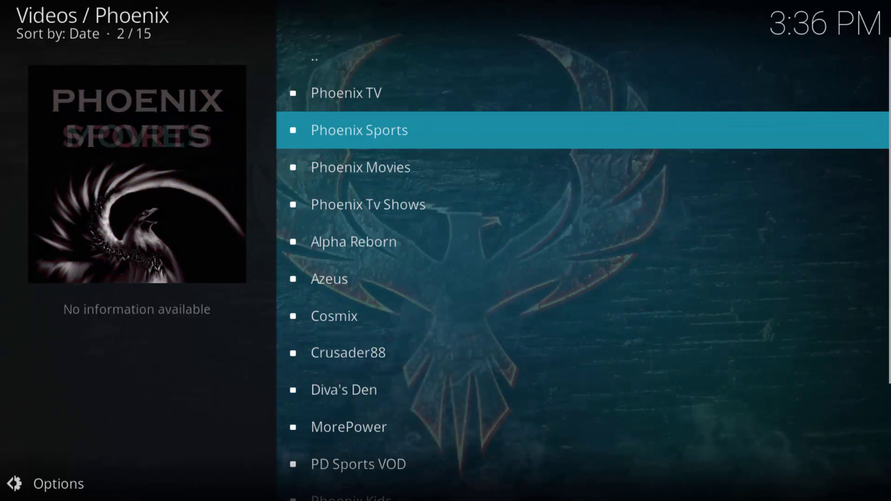
key("Return")
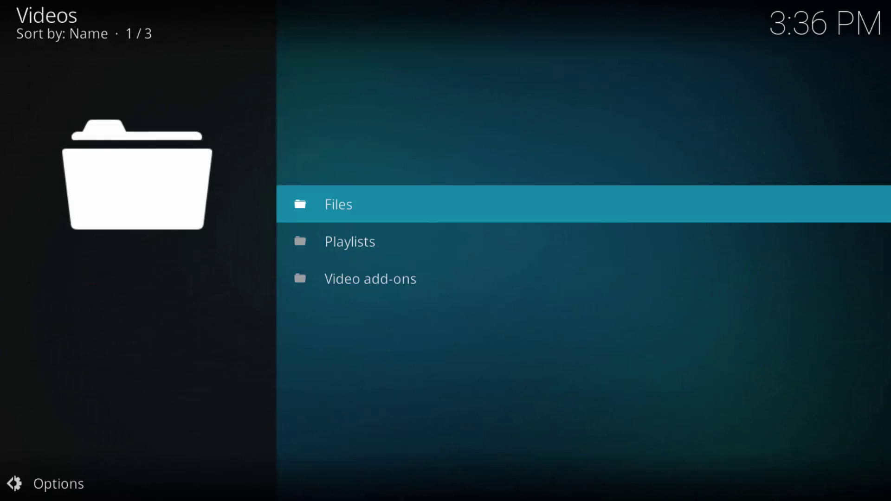